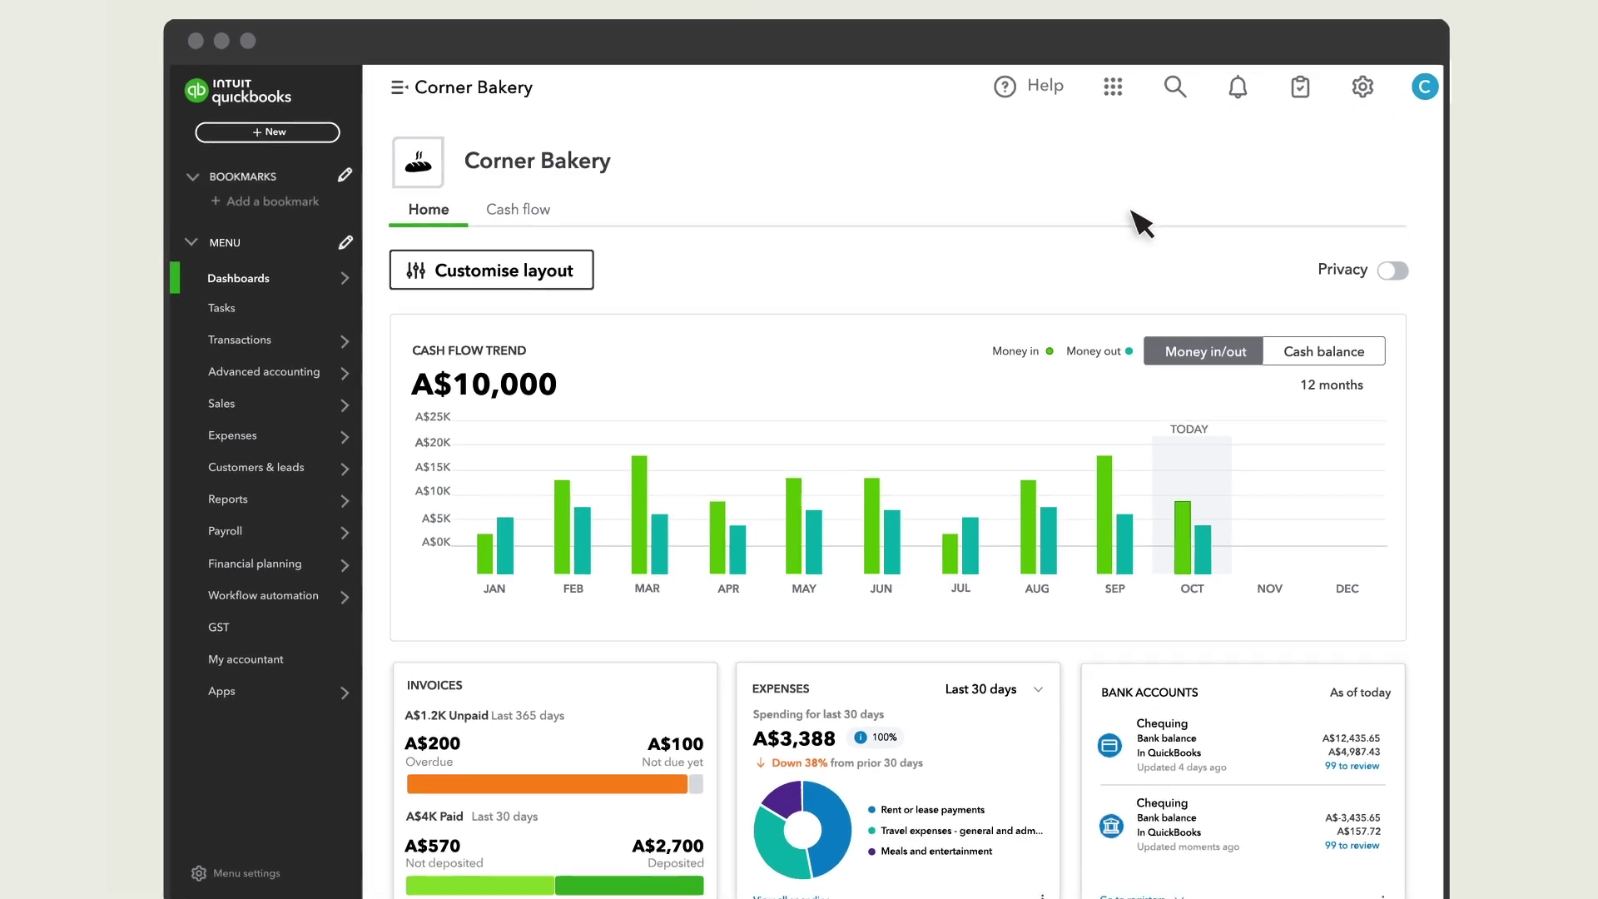
Go from the Corner Bakery dashboard to the Reports page
mouse_move(311, 492)
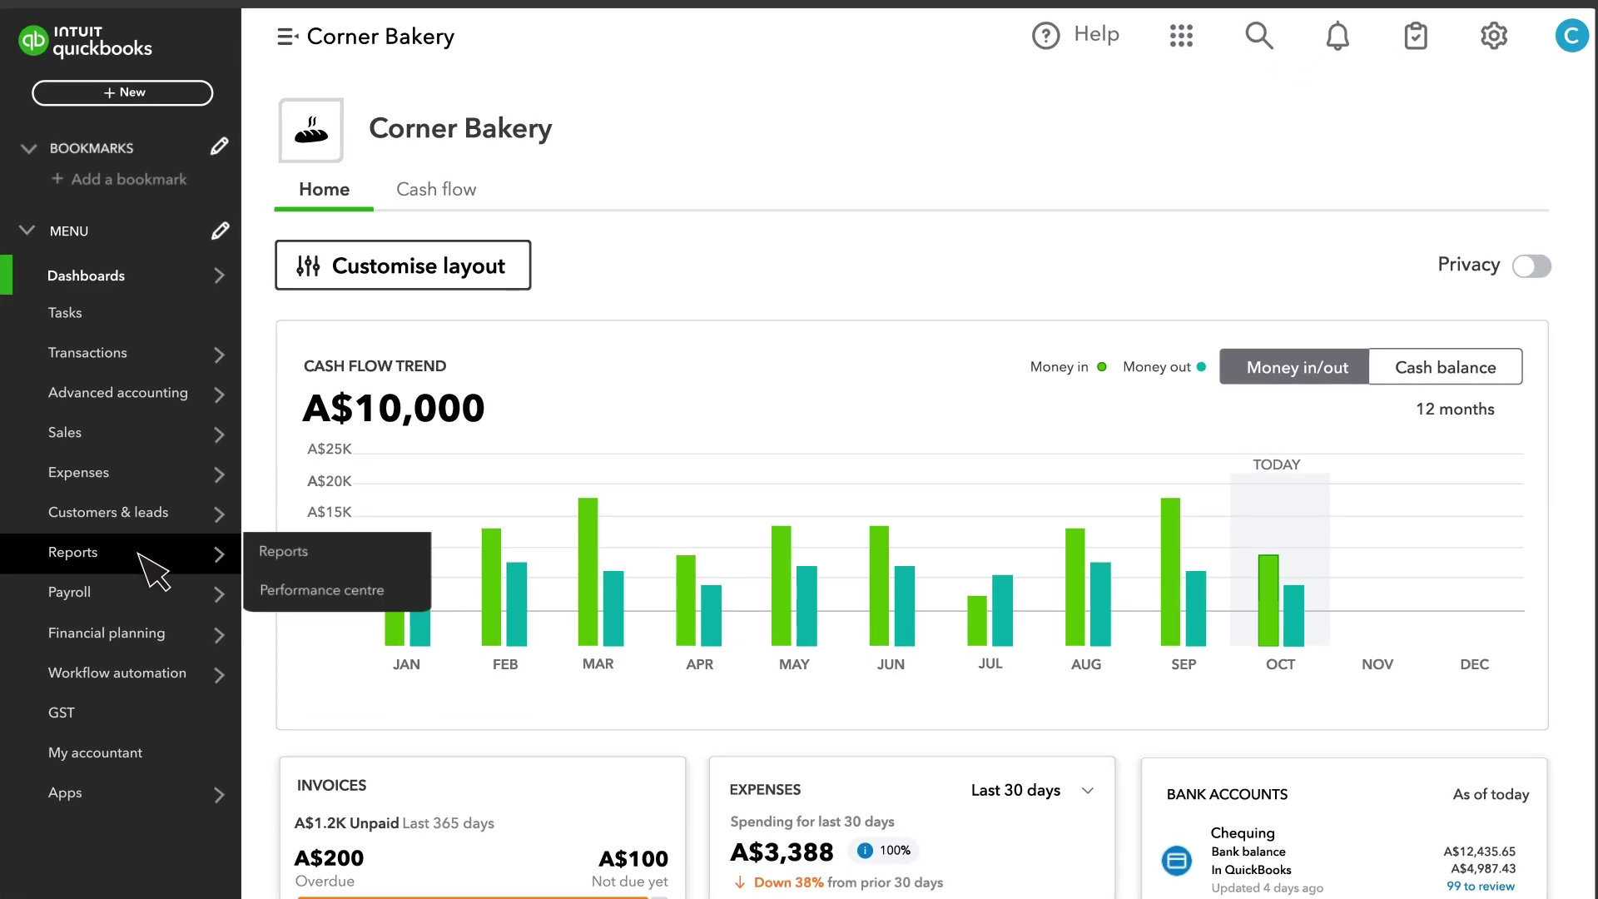
left_click(148, 552)
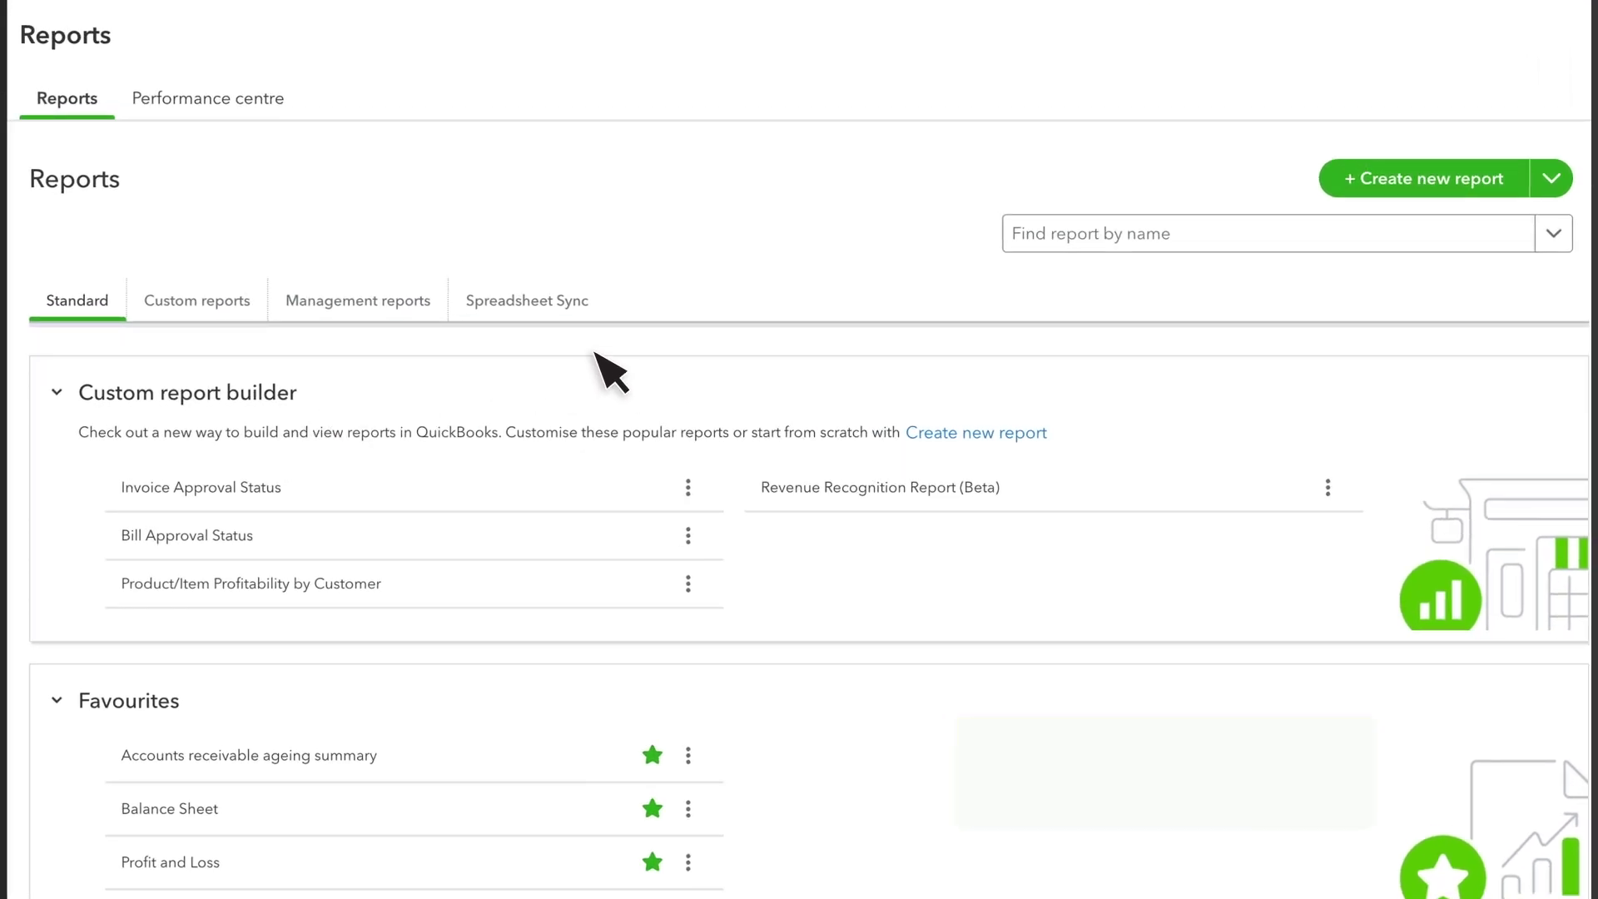
Create a new custom report of type Invoice
left_click(1413, 182)
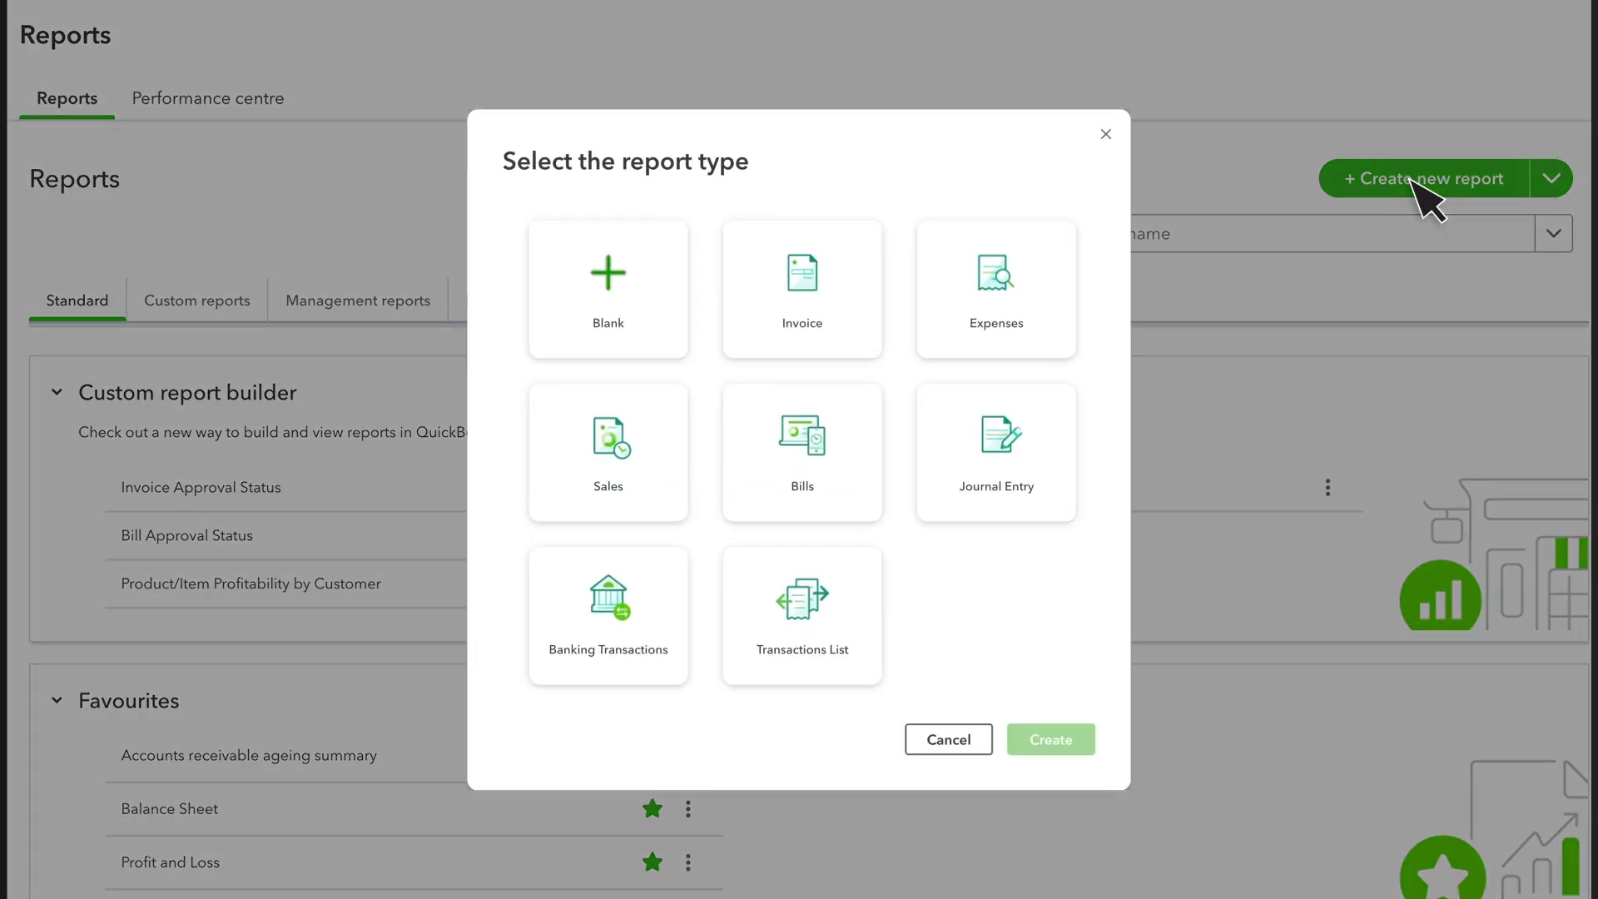
left_click(815, 320)
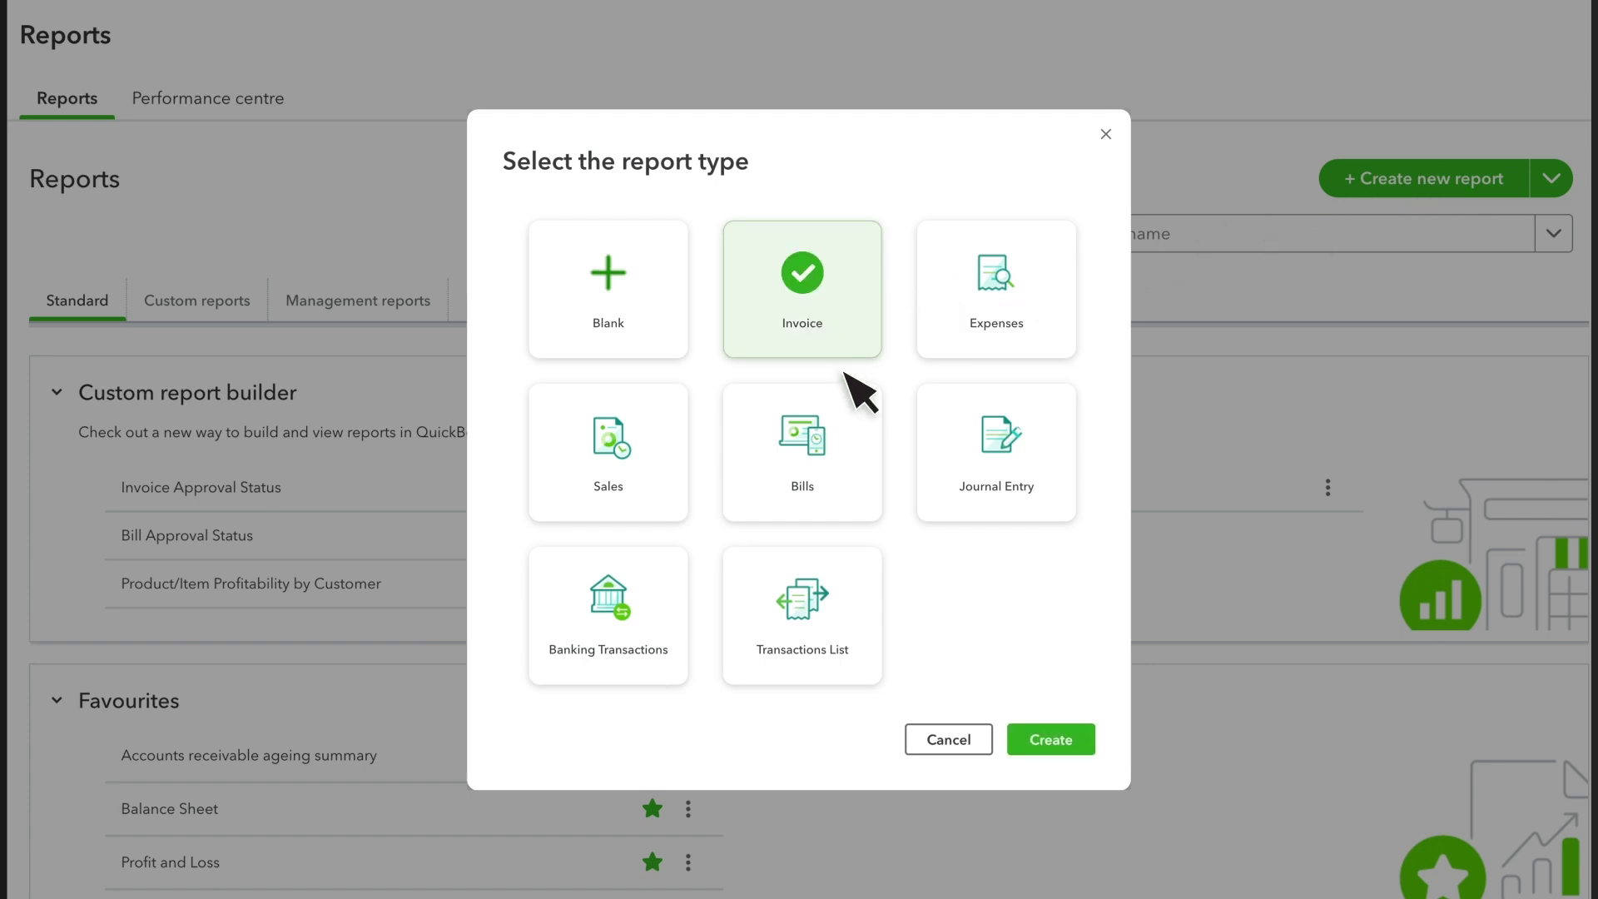
left_click(1050, 739)
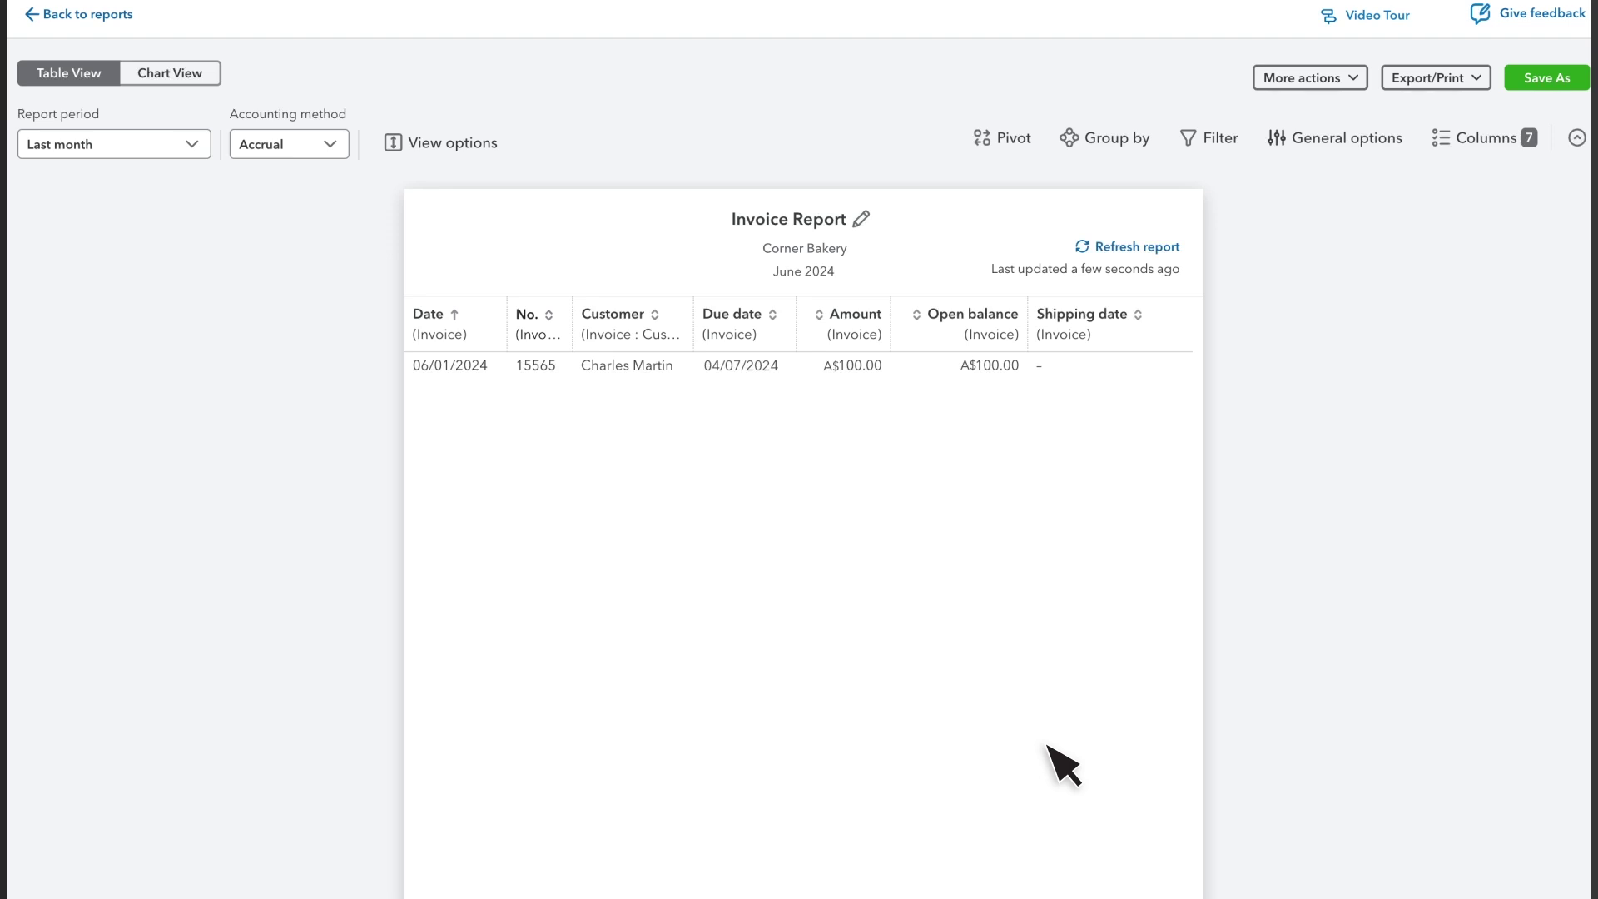
Set the report period to This financial year to date (January 1–July 4, 2024)
left_click(101, 147)
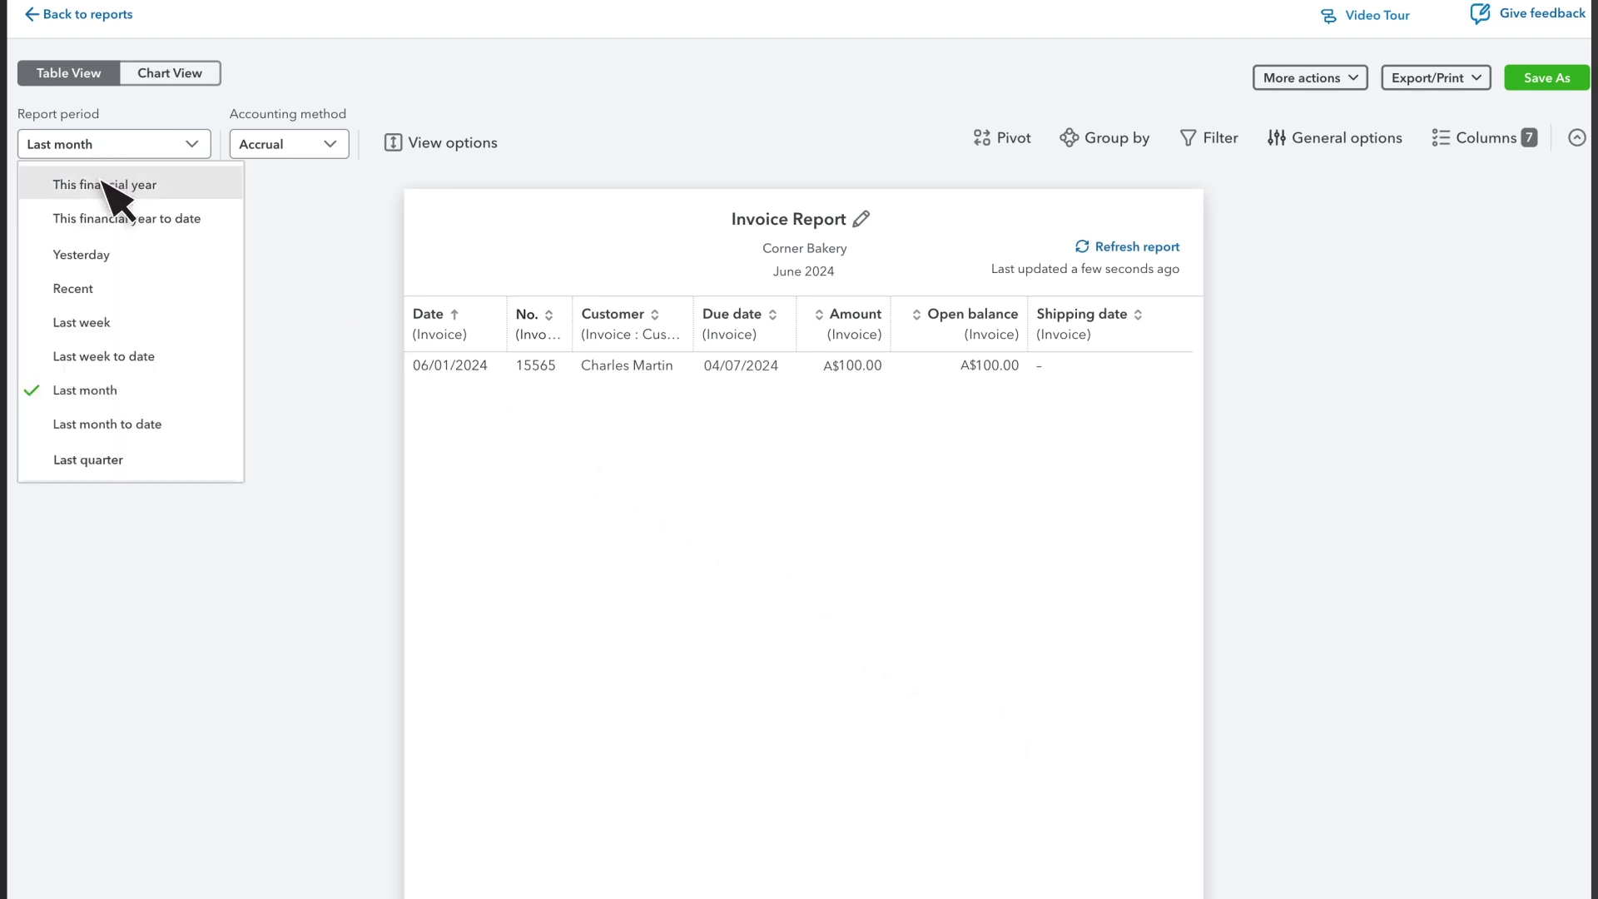
left_click(101, 213)
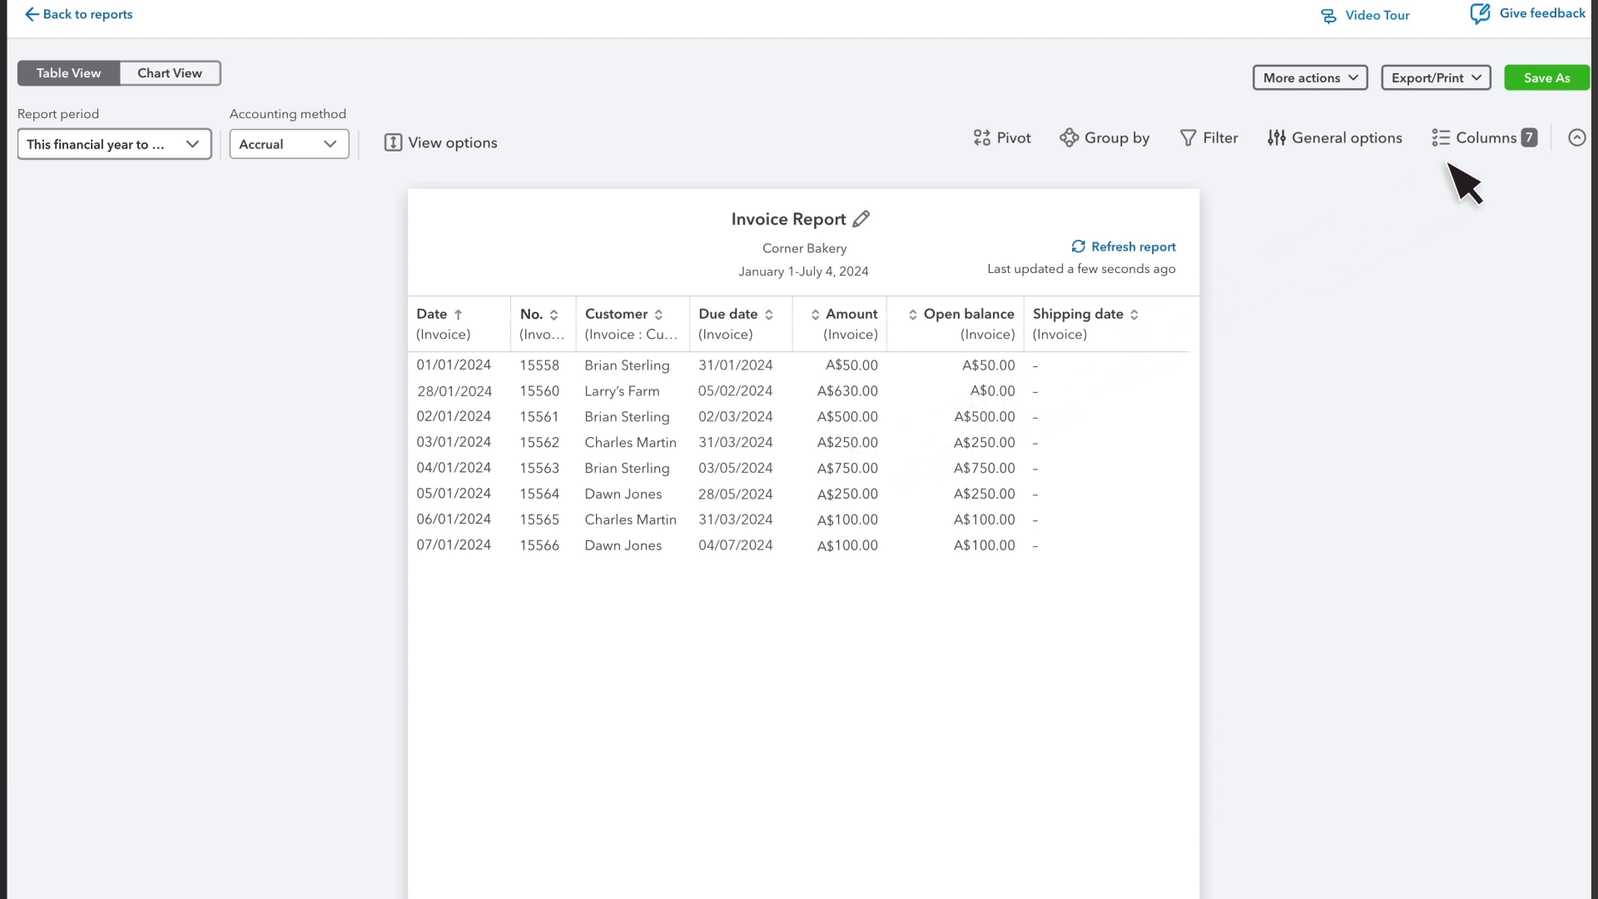
Remove the Shipping date column and move Customer ahead of No
left_click(1515, 150)
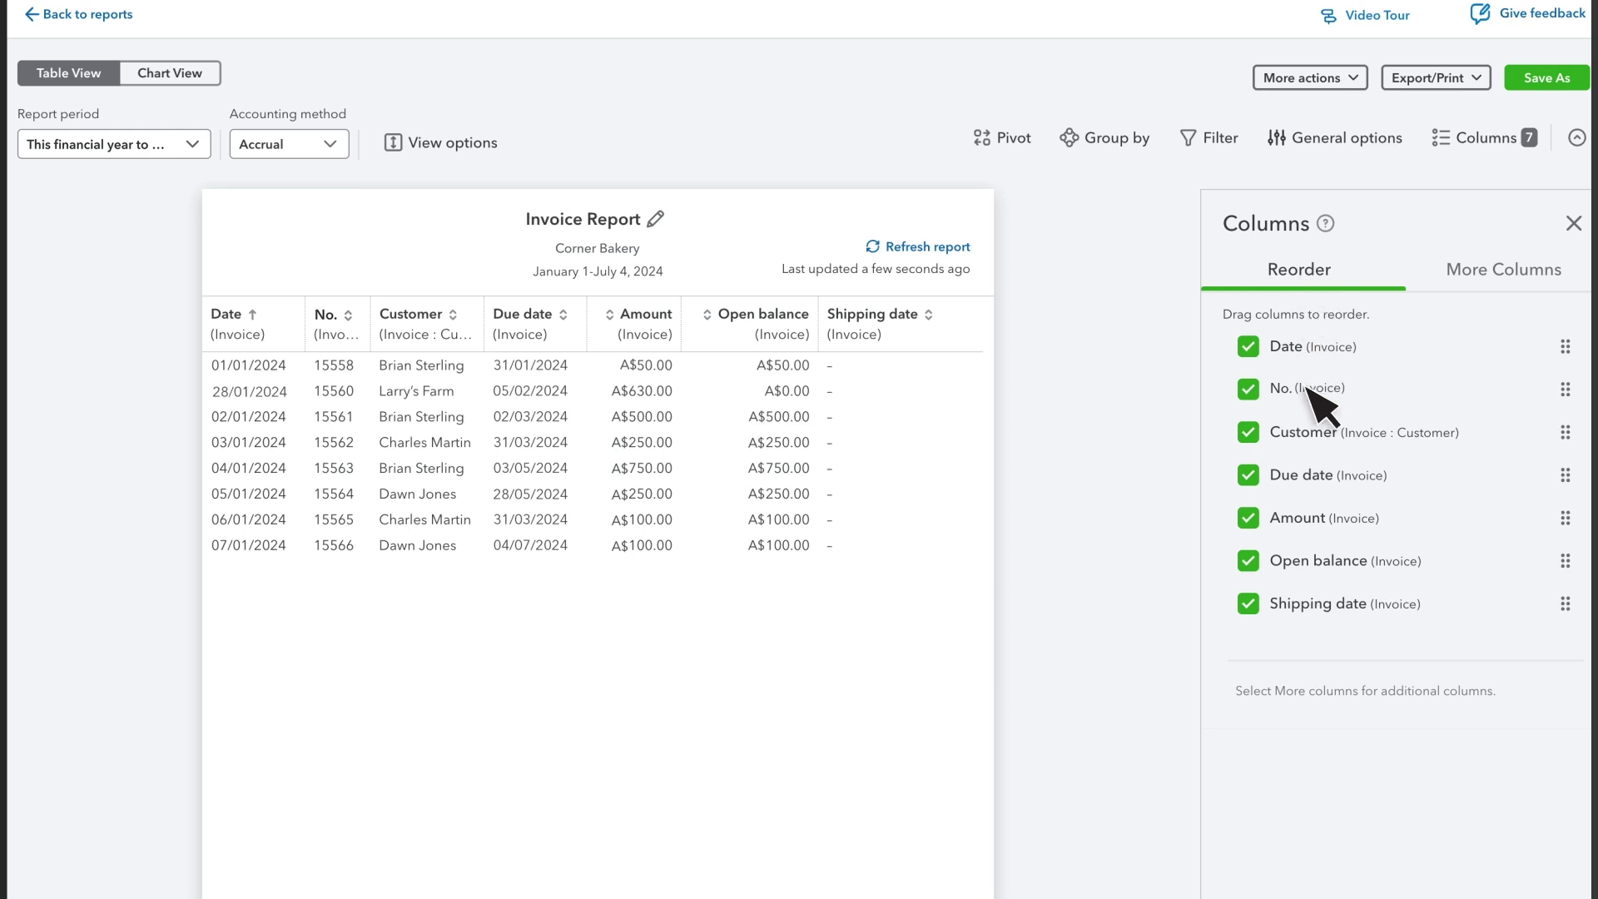
left_click(1248, 603)
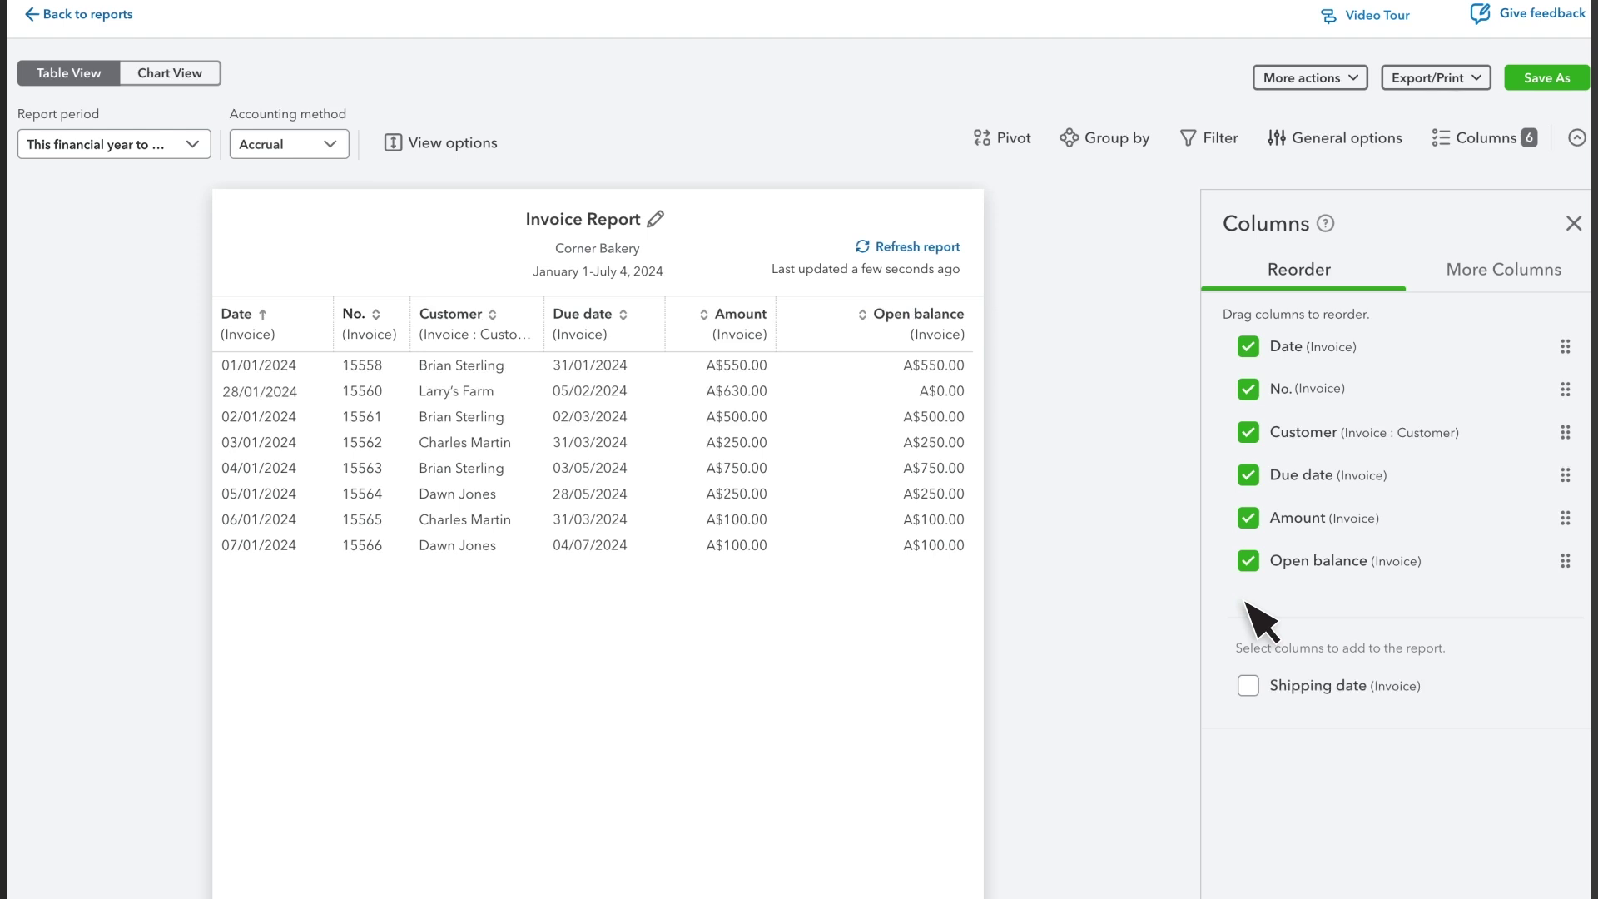
left_click_drag(1565, 432, 1564, 388)
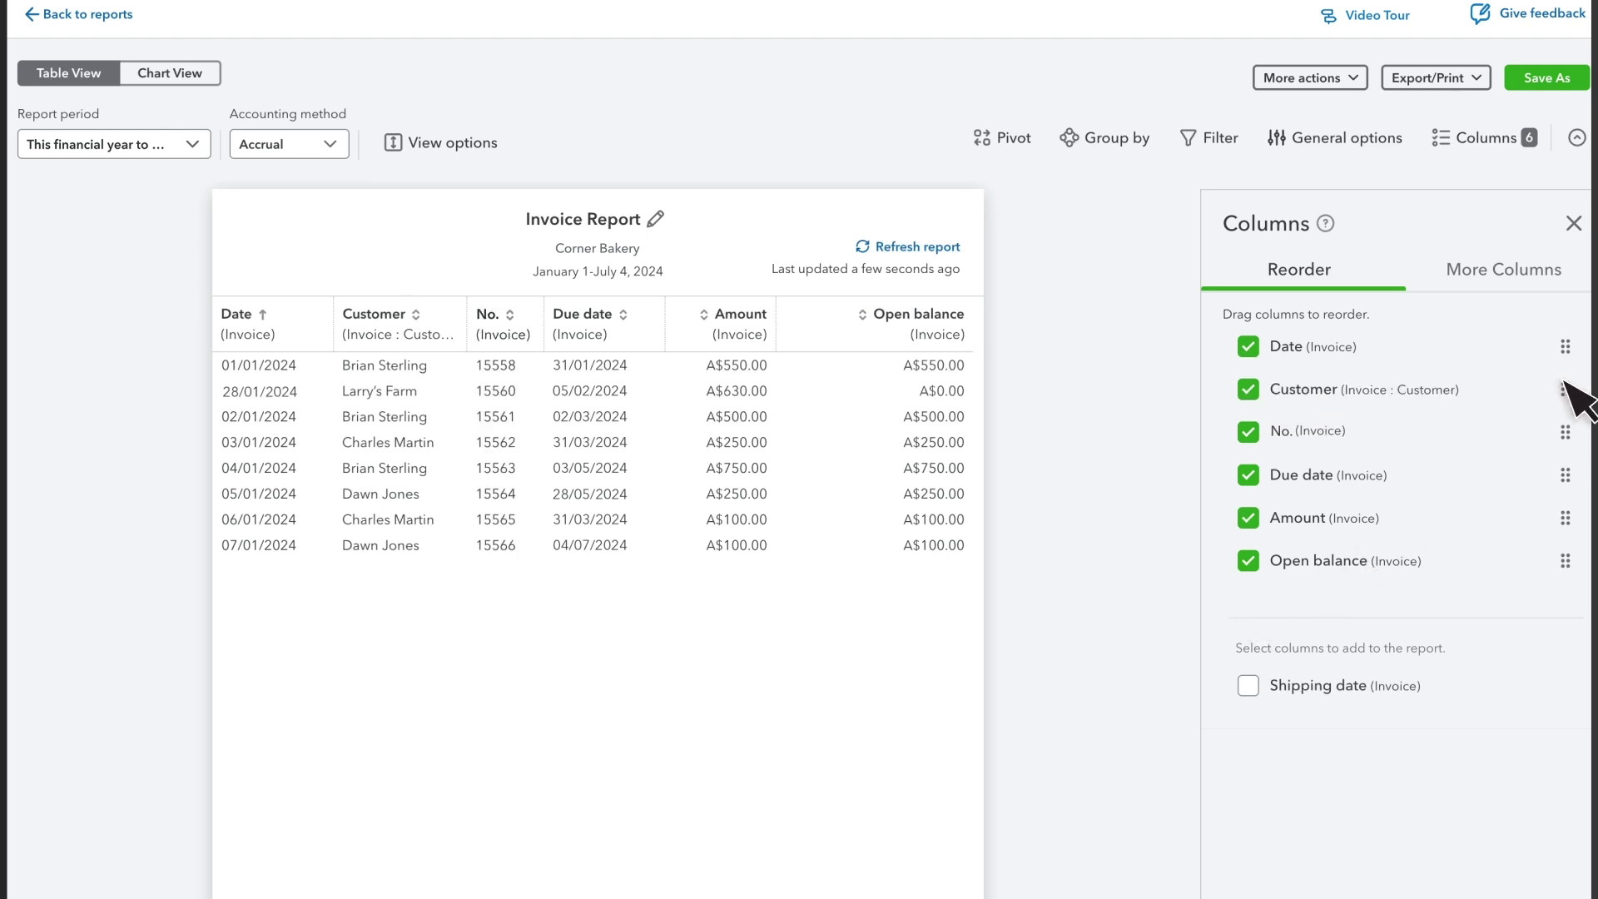
Add the A/R Paid column from More Columns using a search for 'a/r paid'
left_click(1500, 274)
left_click(1288, 358)
type("a/r paid")
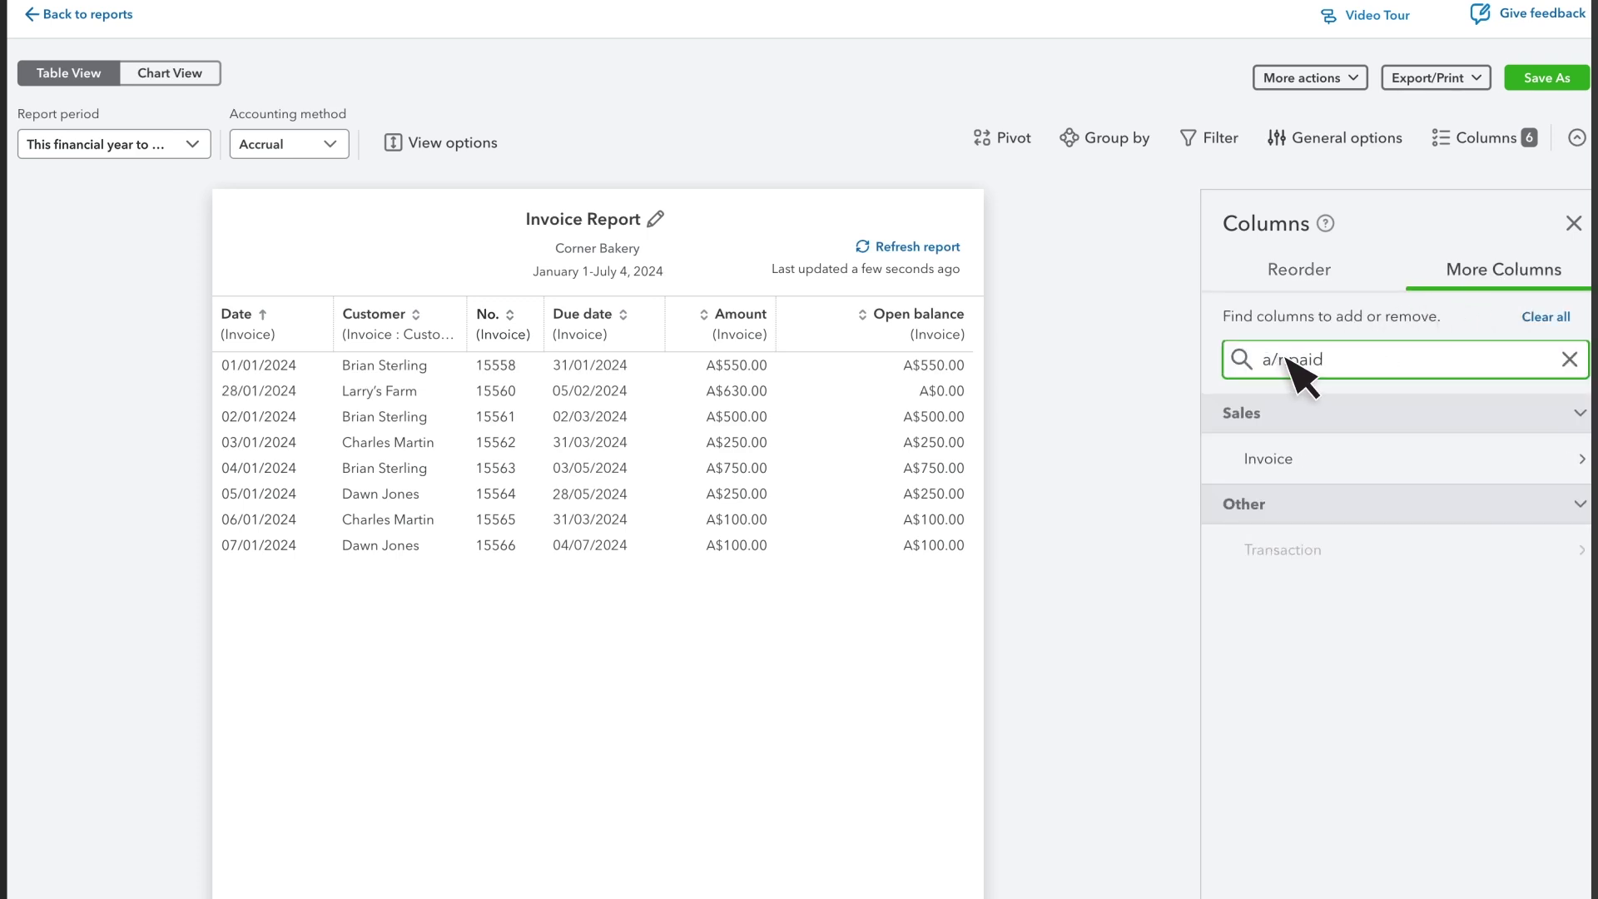
left_click(1287, 460)
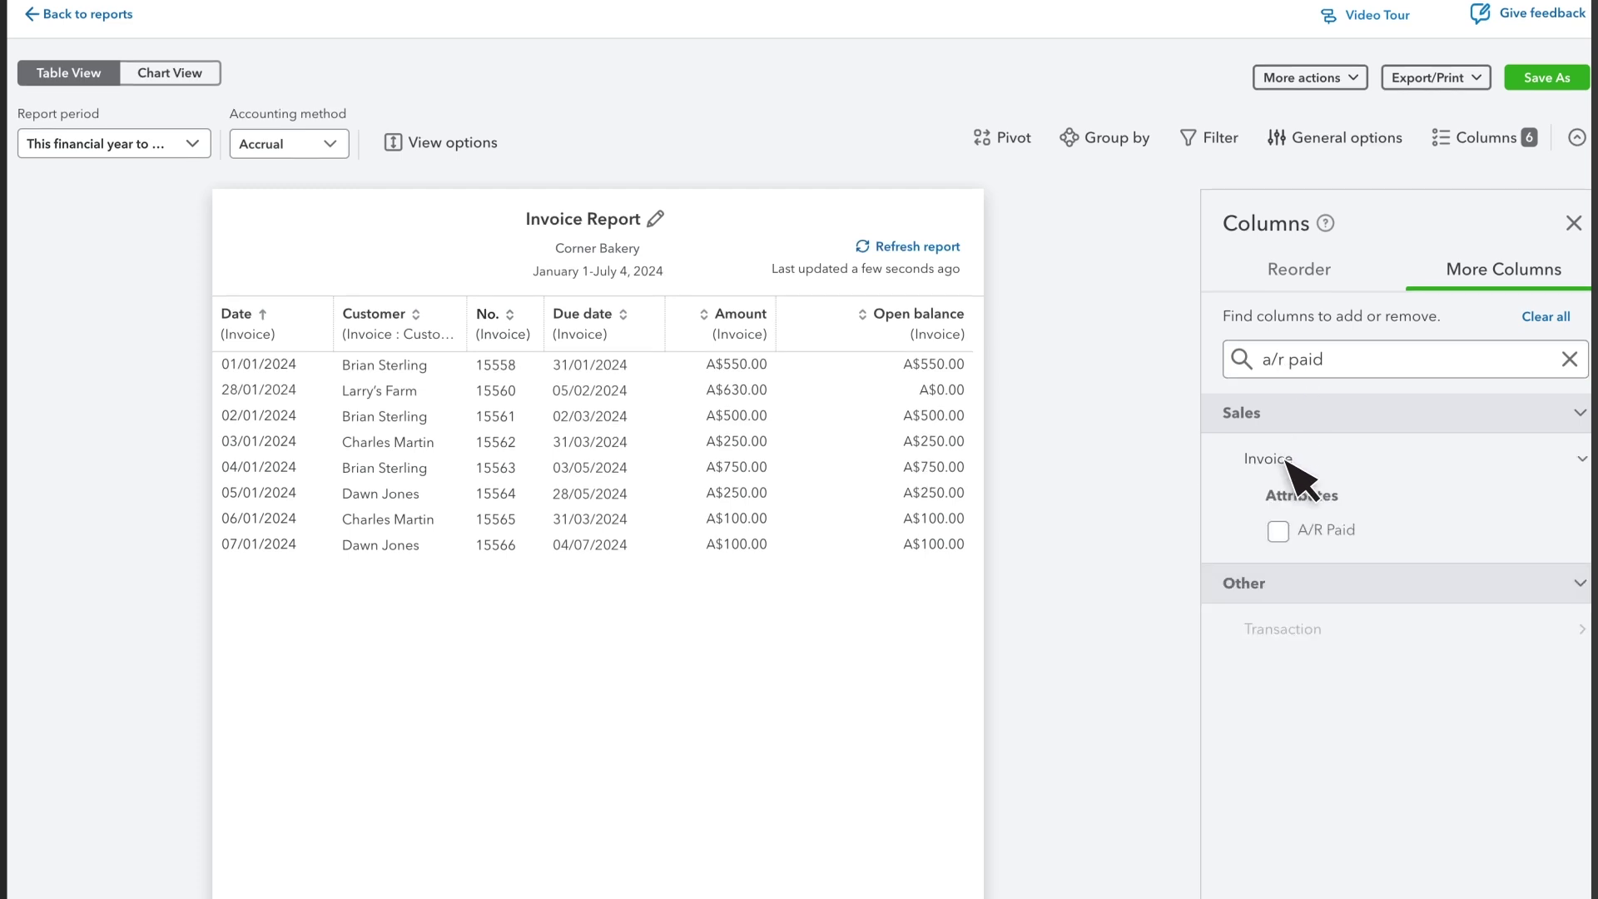
left_click(1279, 531)
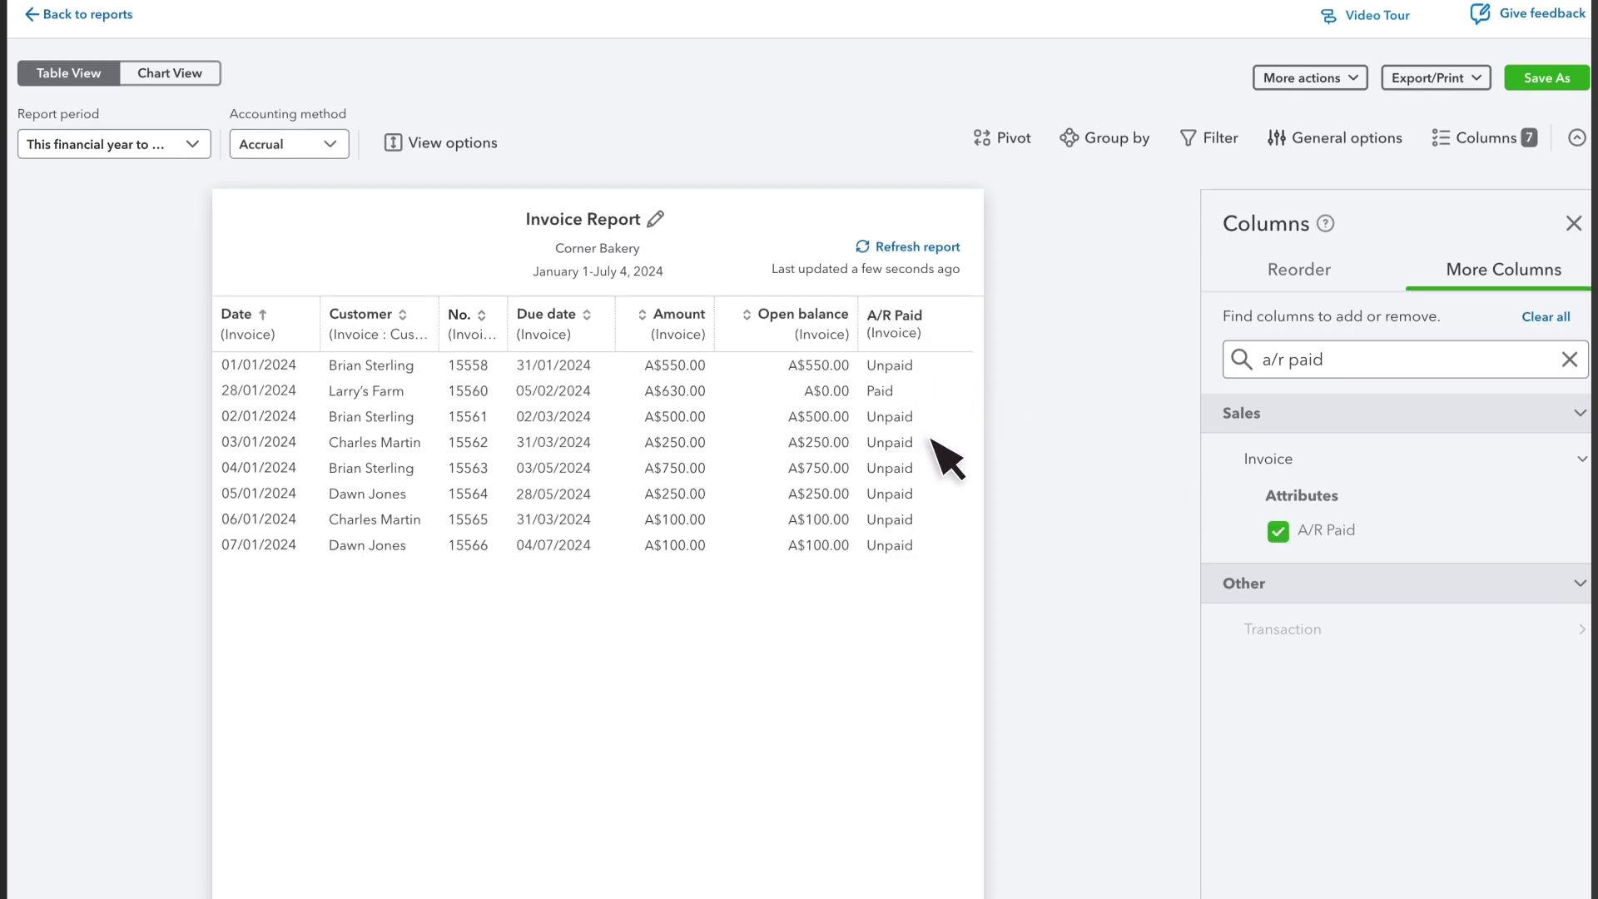
left_click(1485, 138)
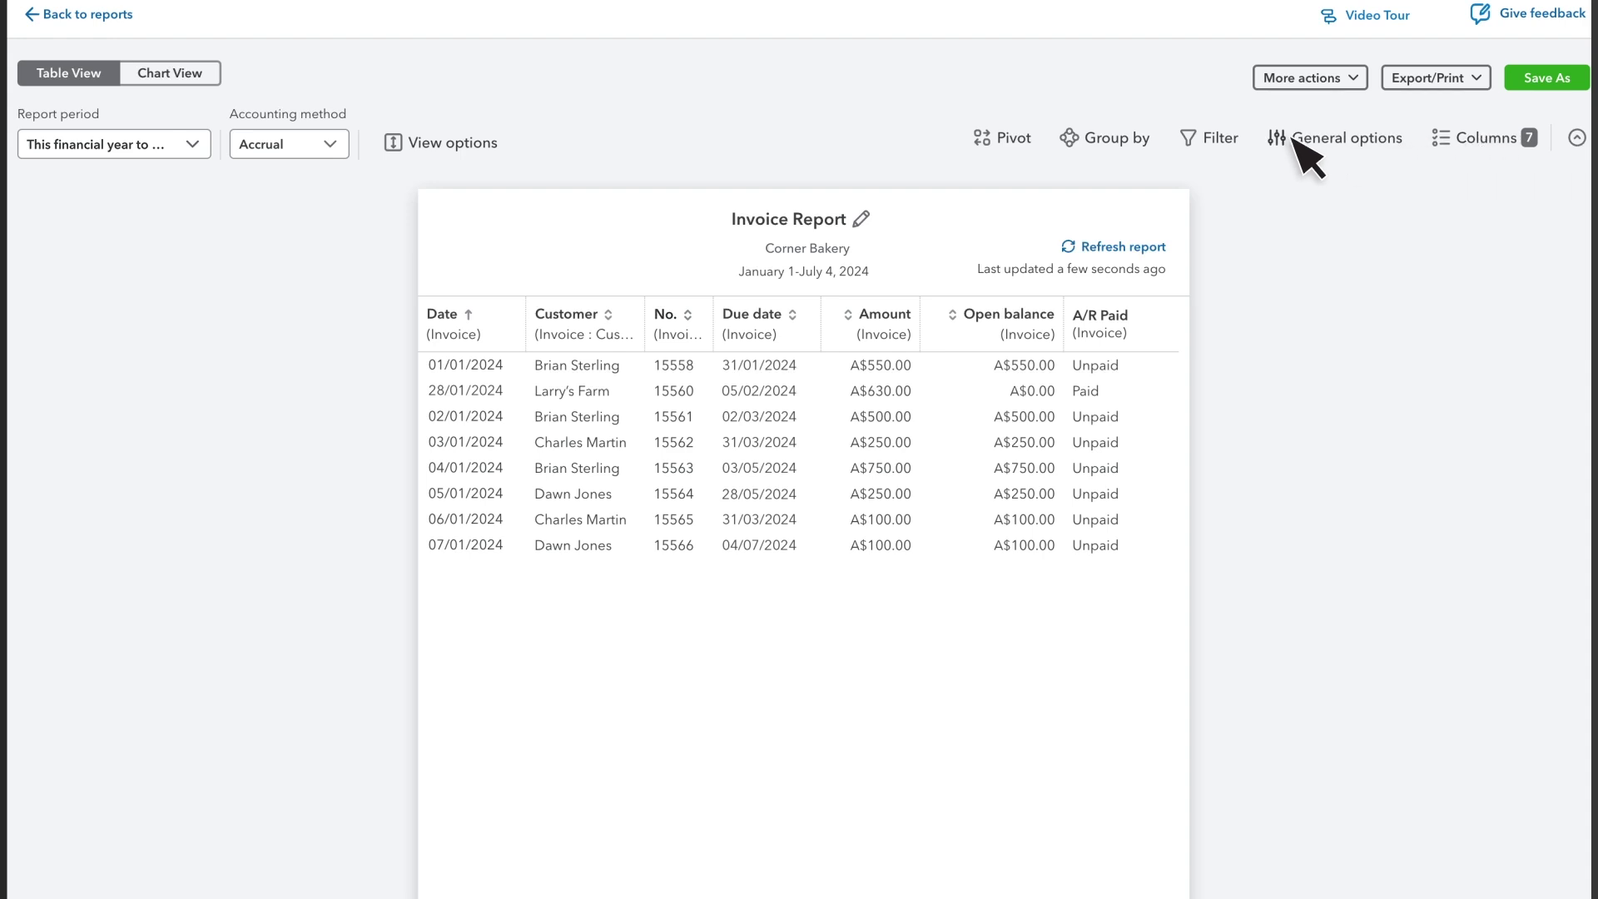
Group the invoice report by Customer
left_click(1110, 150)
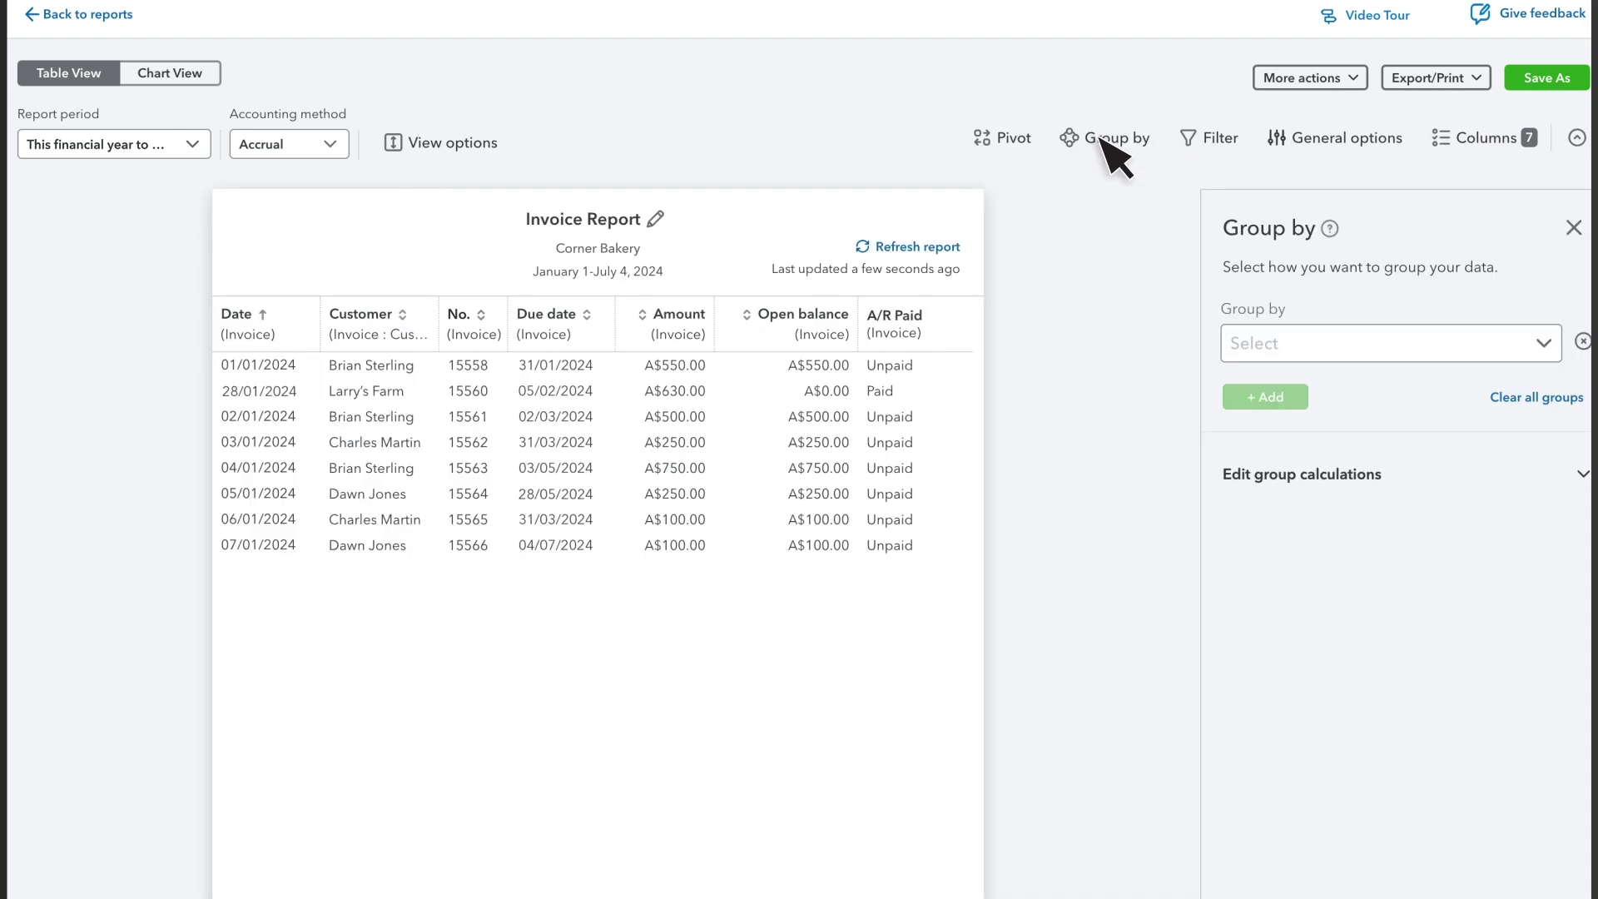
left_click(1342, 346)
left_click(1334, 593)
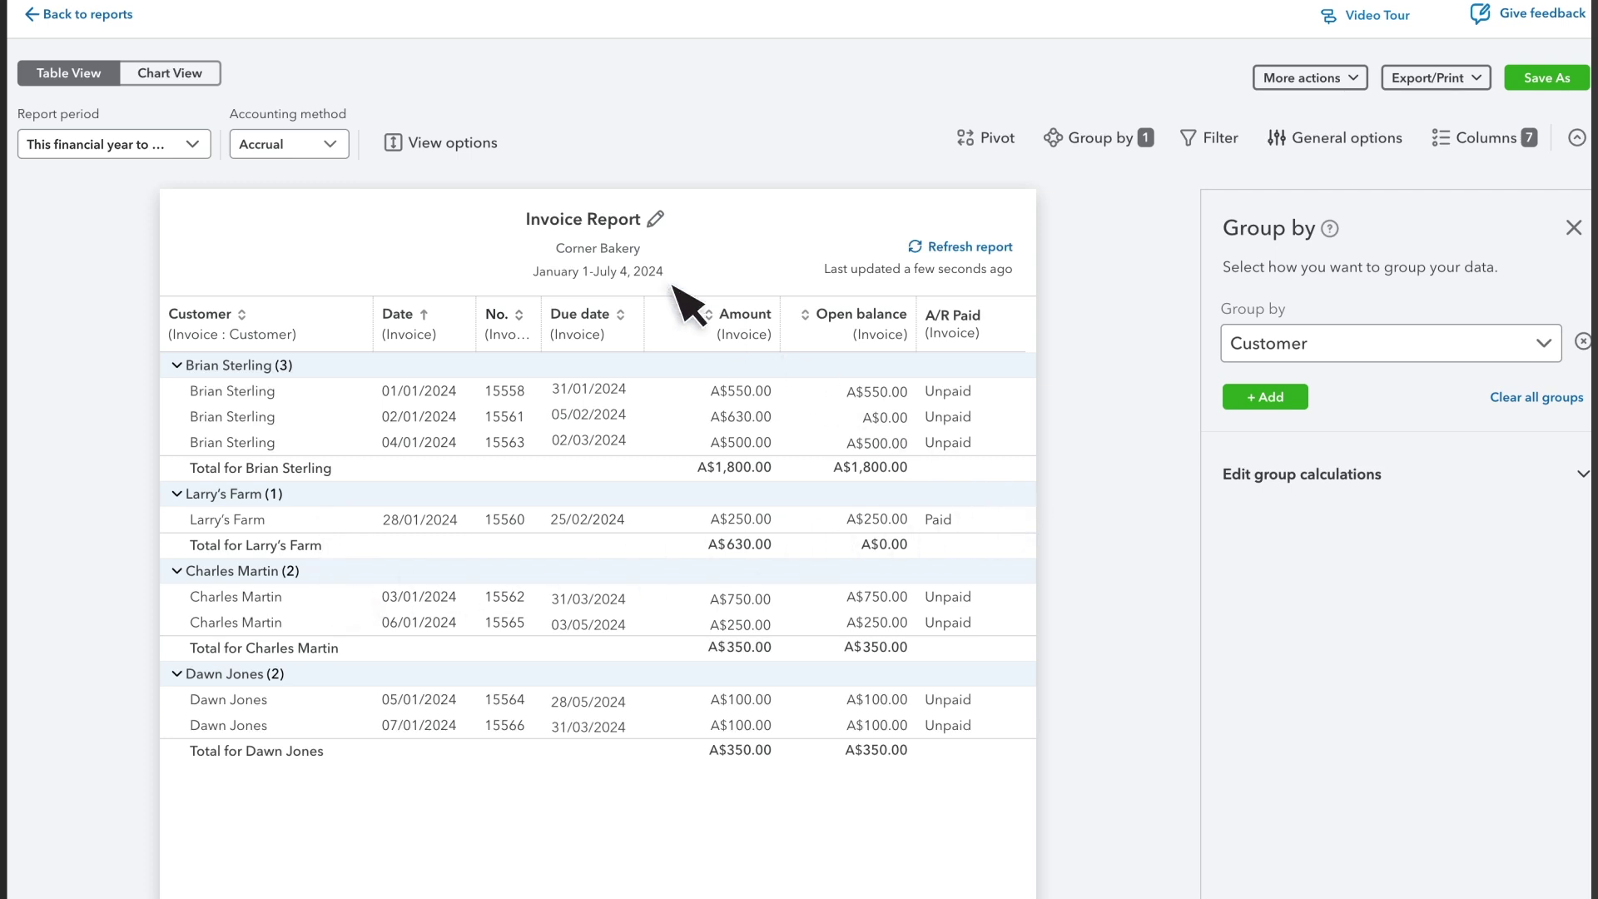
Collapse all groups, then expand only the first customer's invoices
left_click(446, 143)
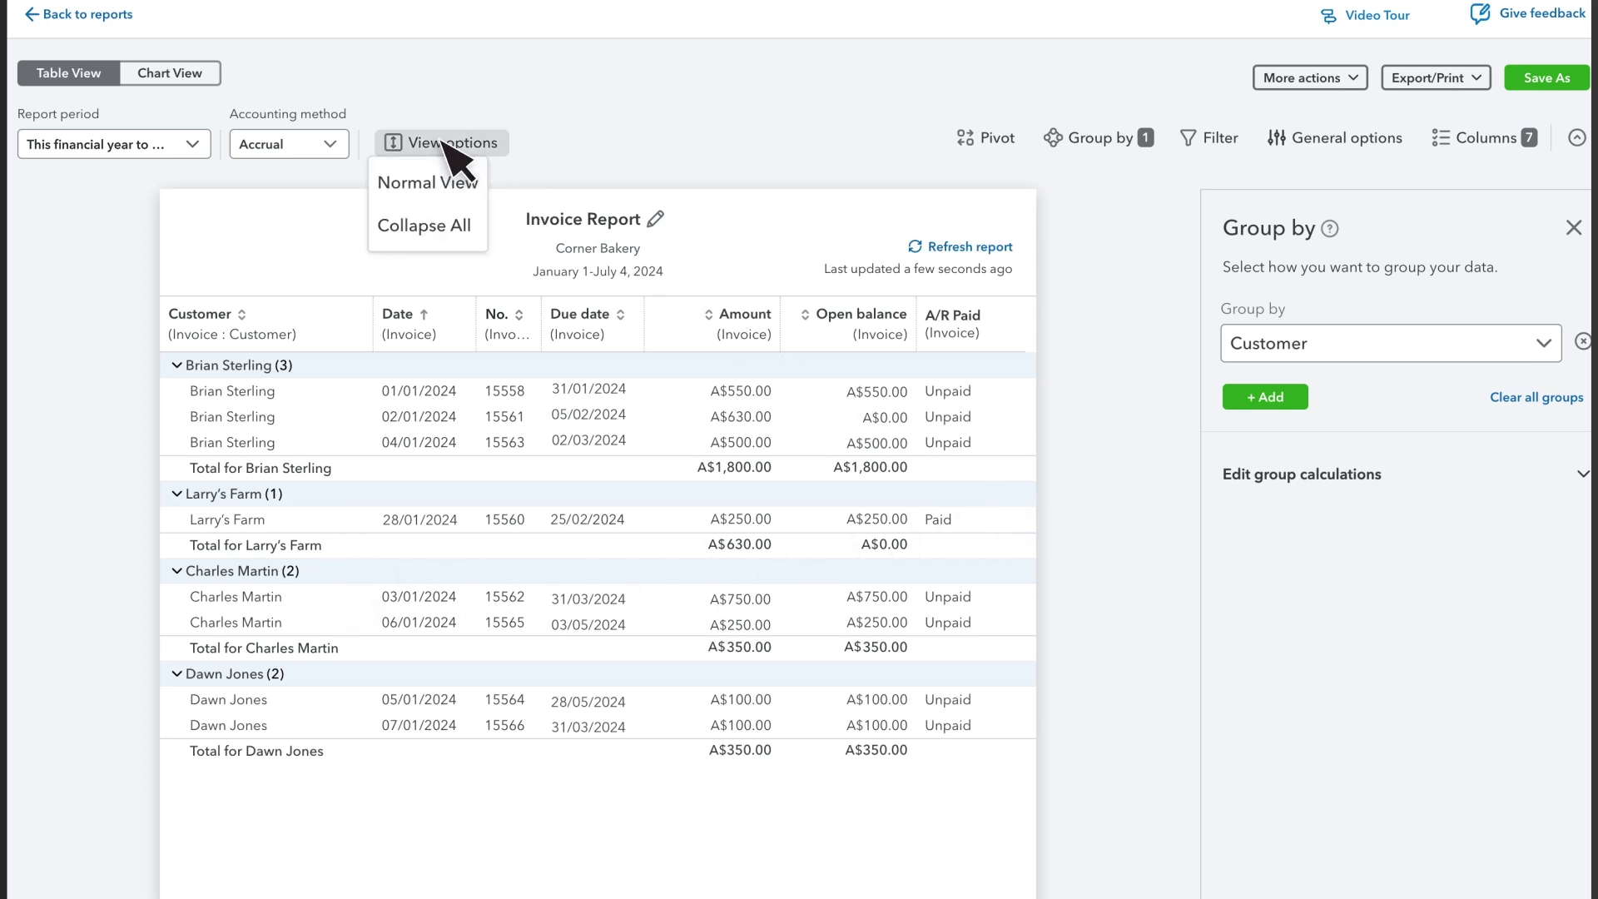
left_click(441, 224)
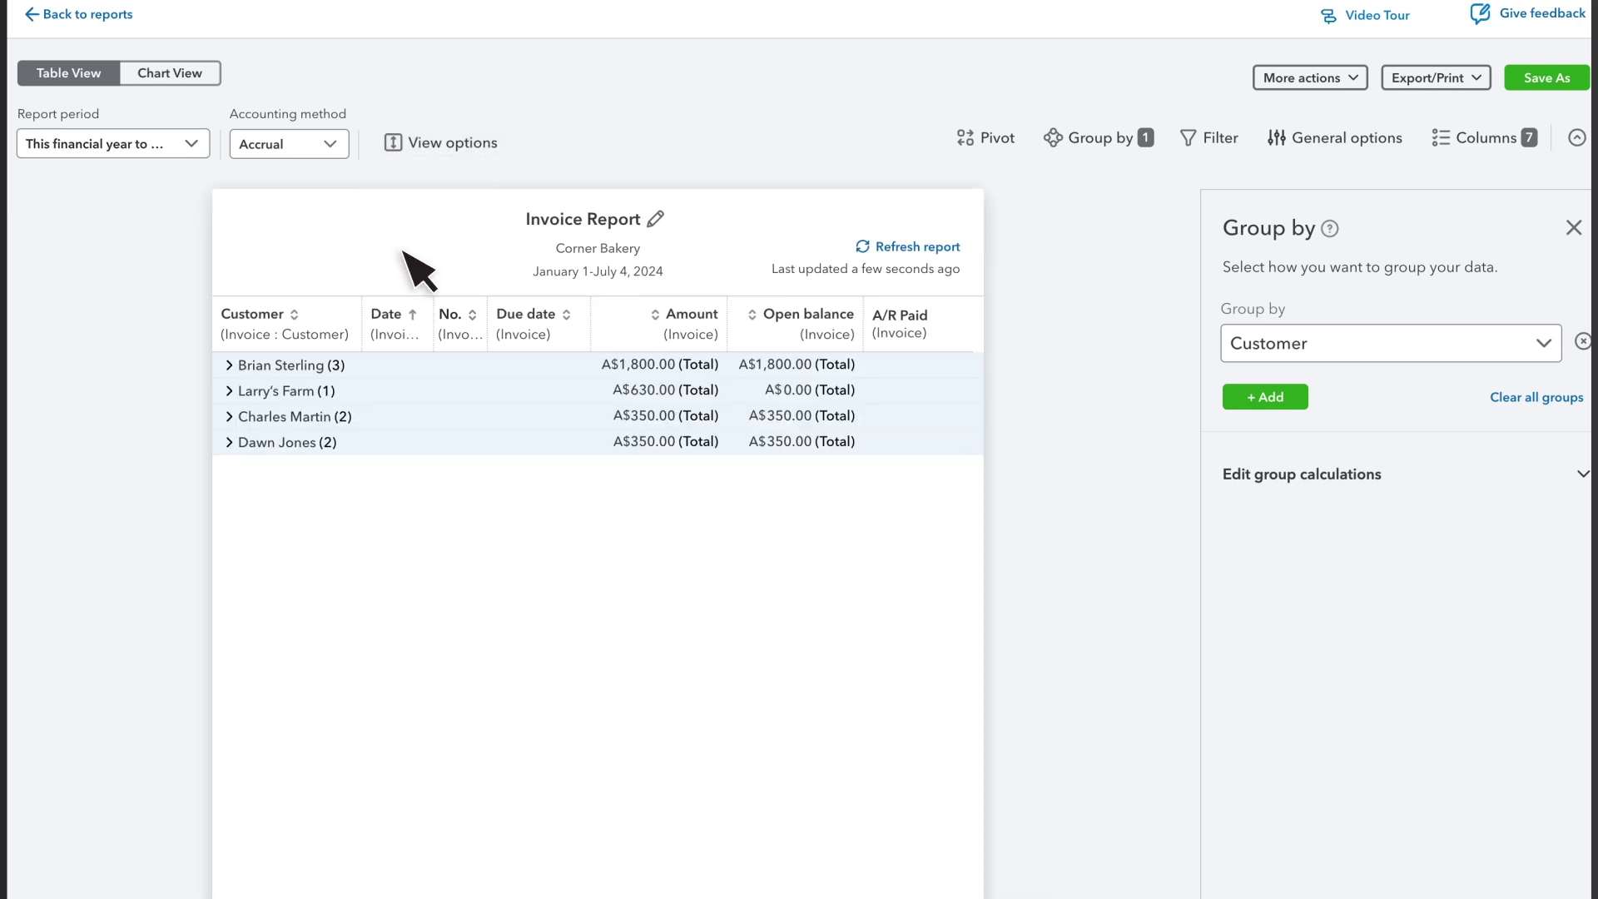
left_click(229, 366)
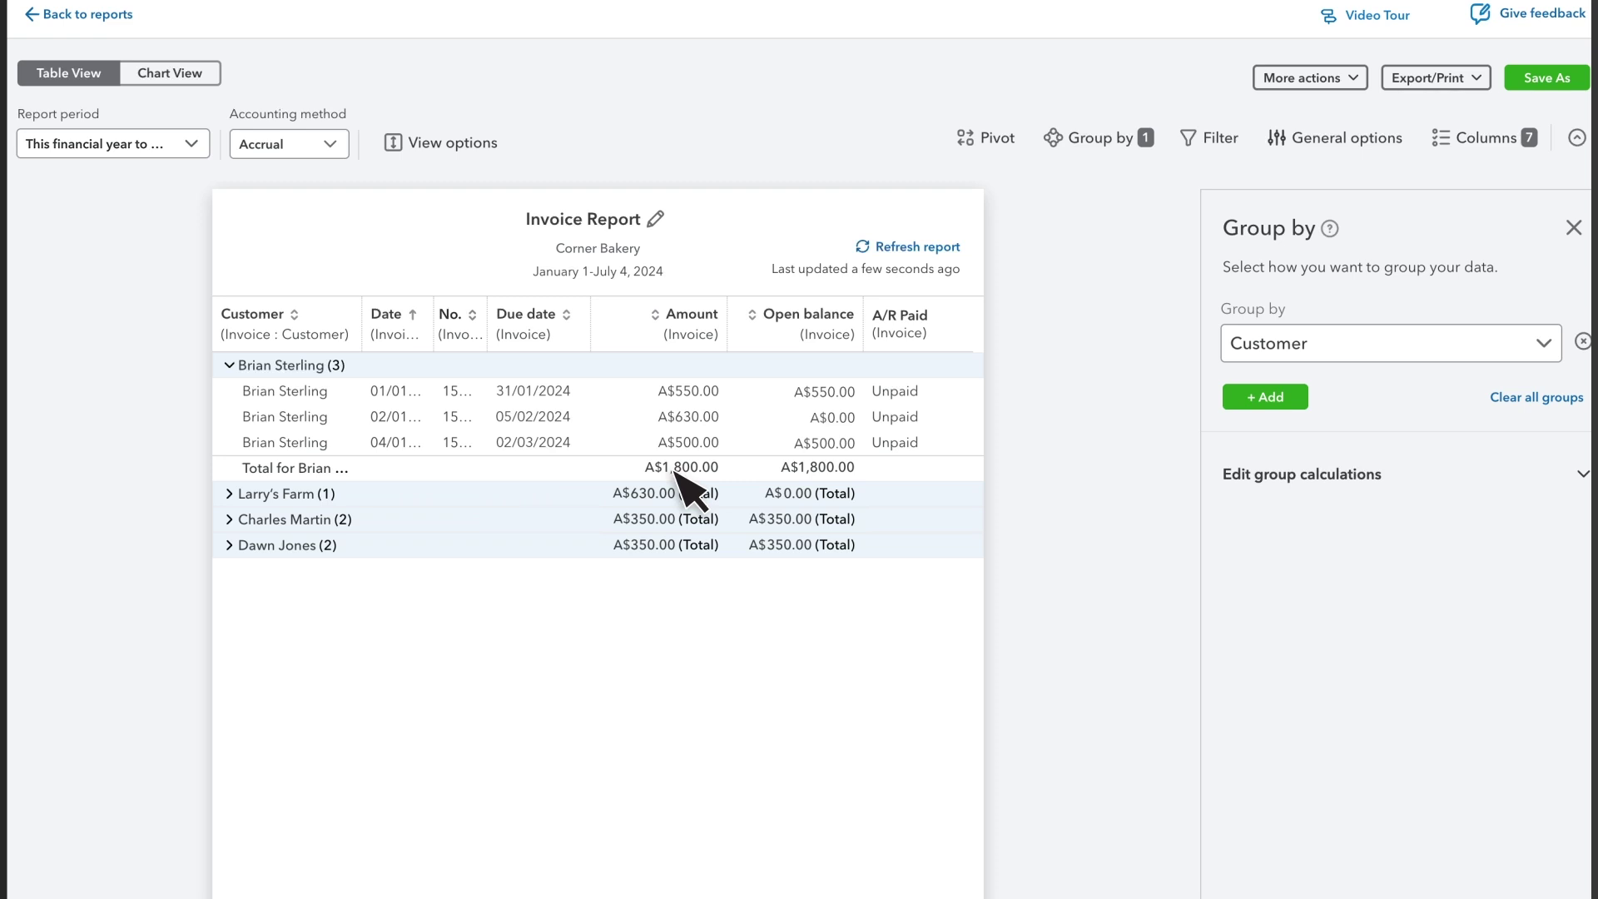
left_click(1266, 397)
Subgroup customers by A/R Paid and expand the first customer's Unpaid invoices
left_click(1315, 433)
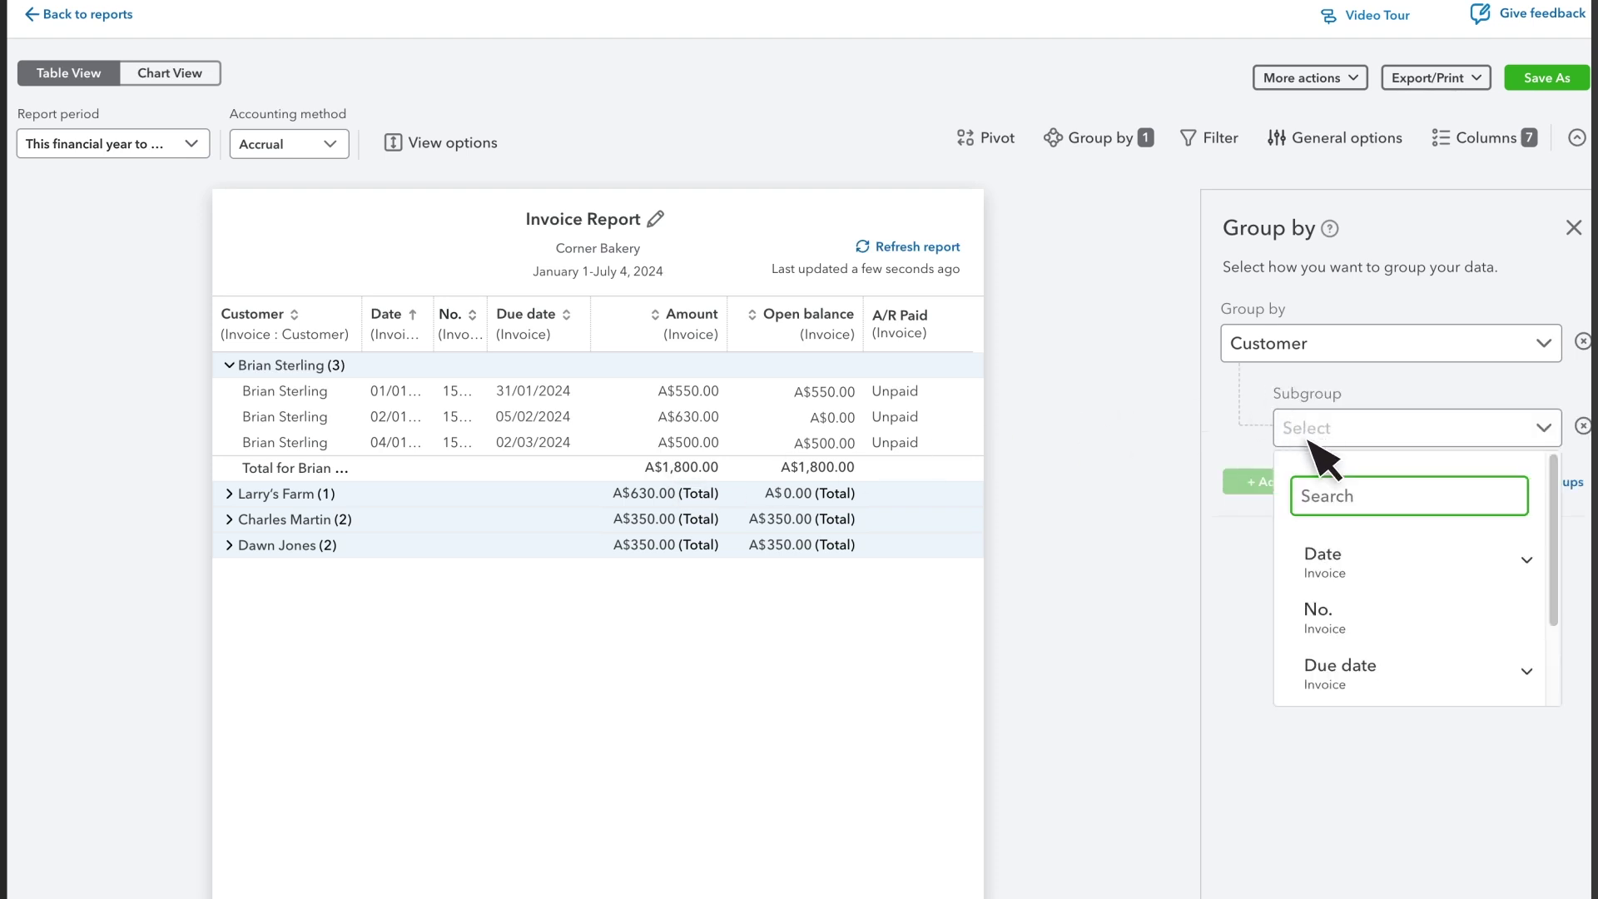
type("a/")
left_click(1328, 554)
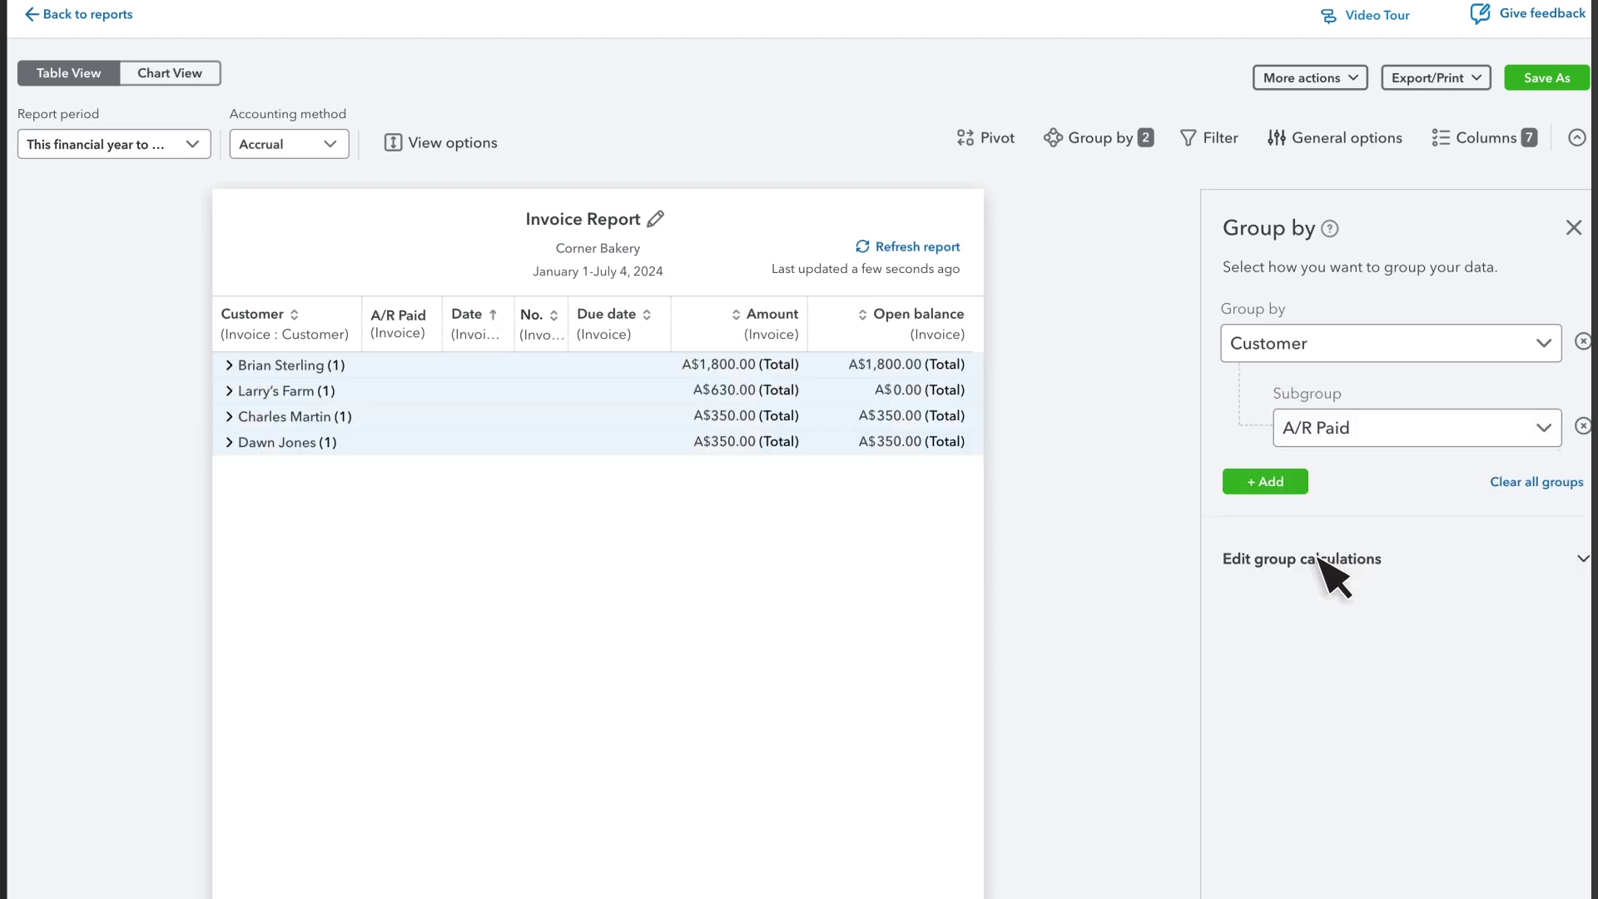
left_click(273, 366)
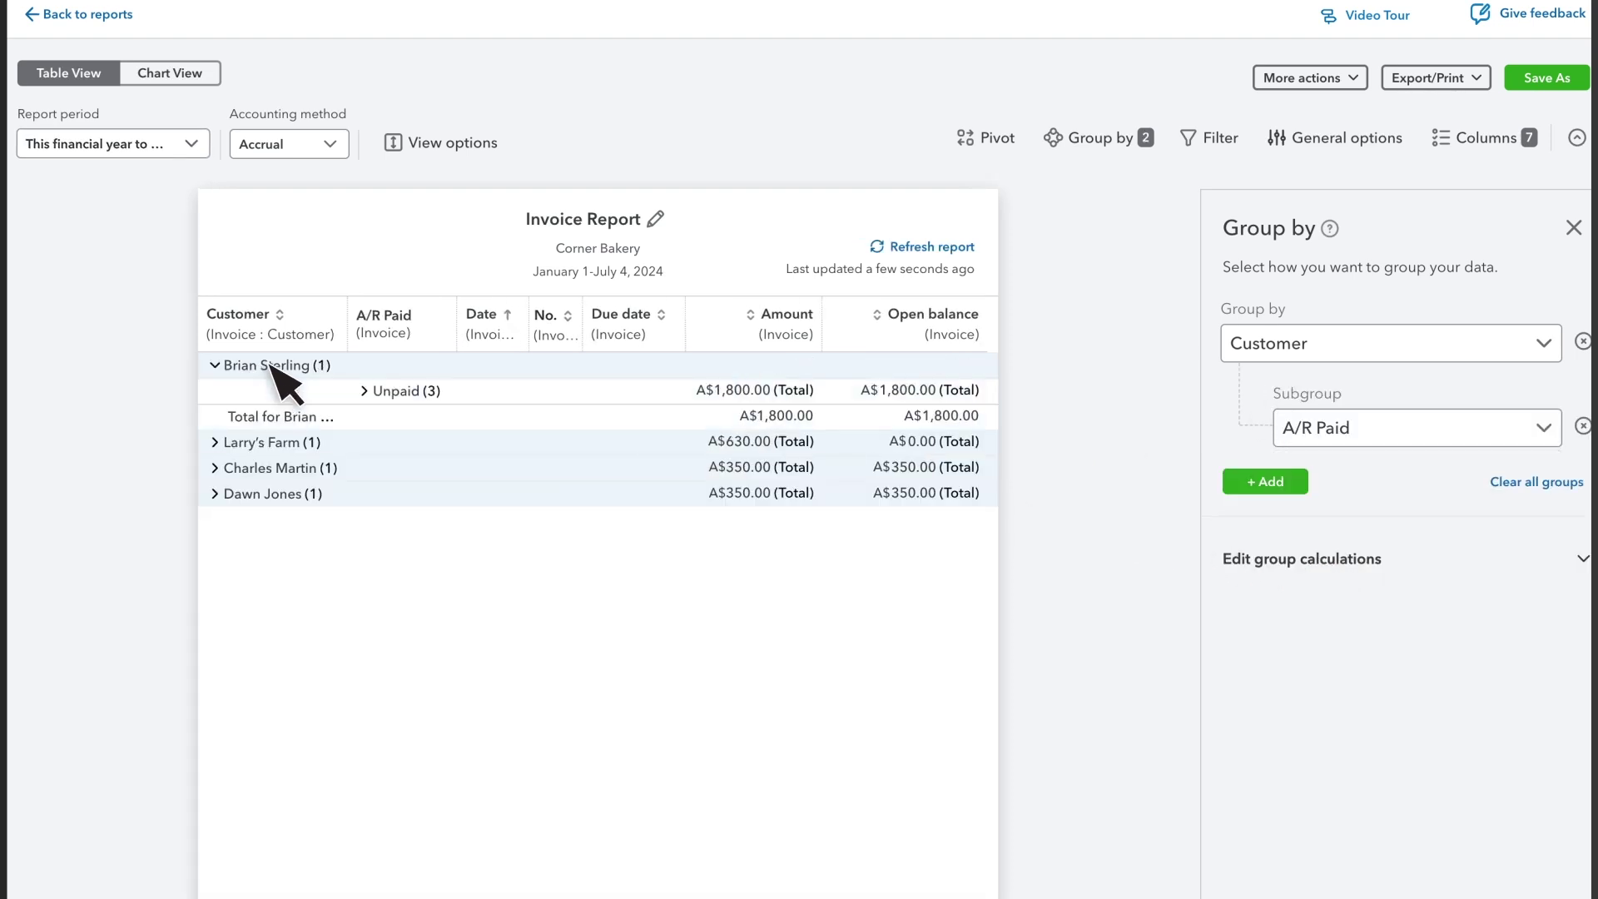
left_click(276, 442)
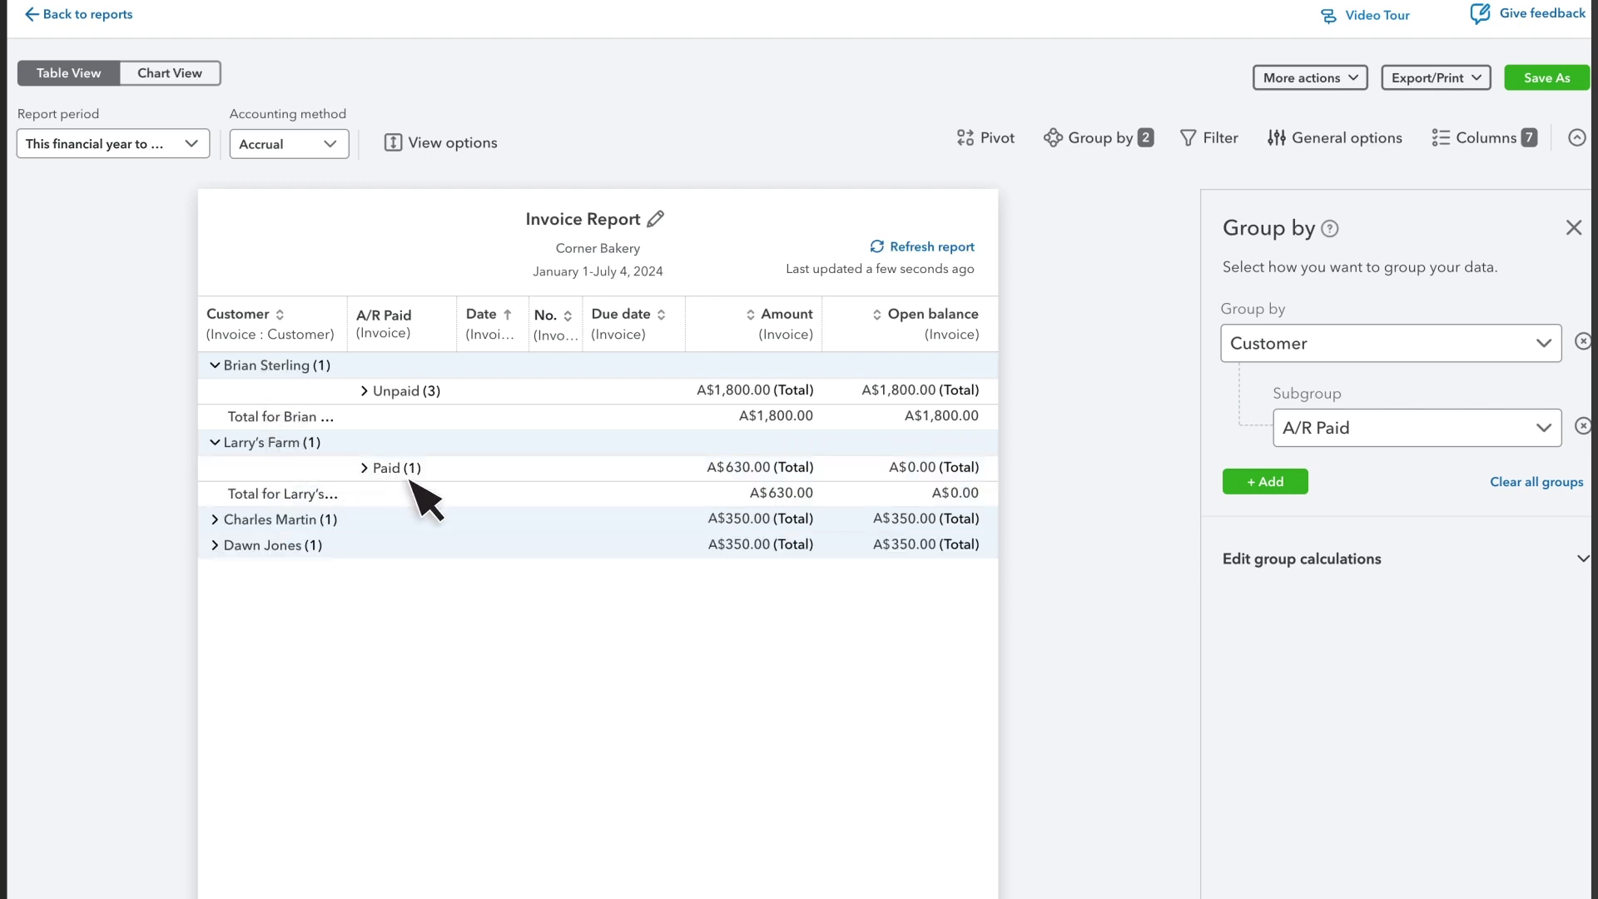
left_click(412, 392)
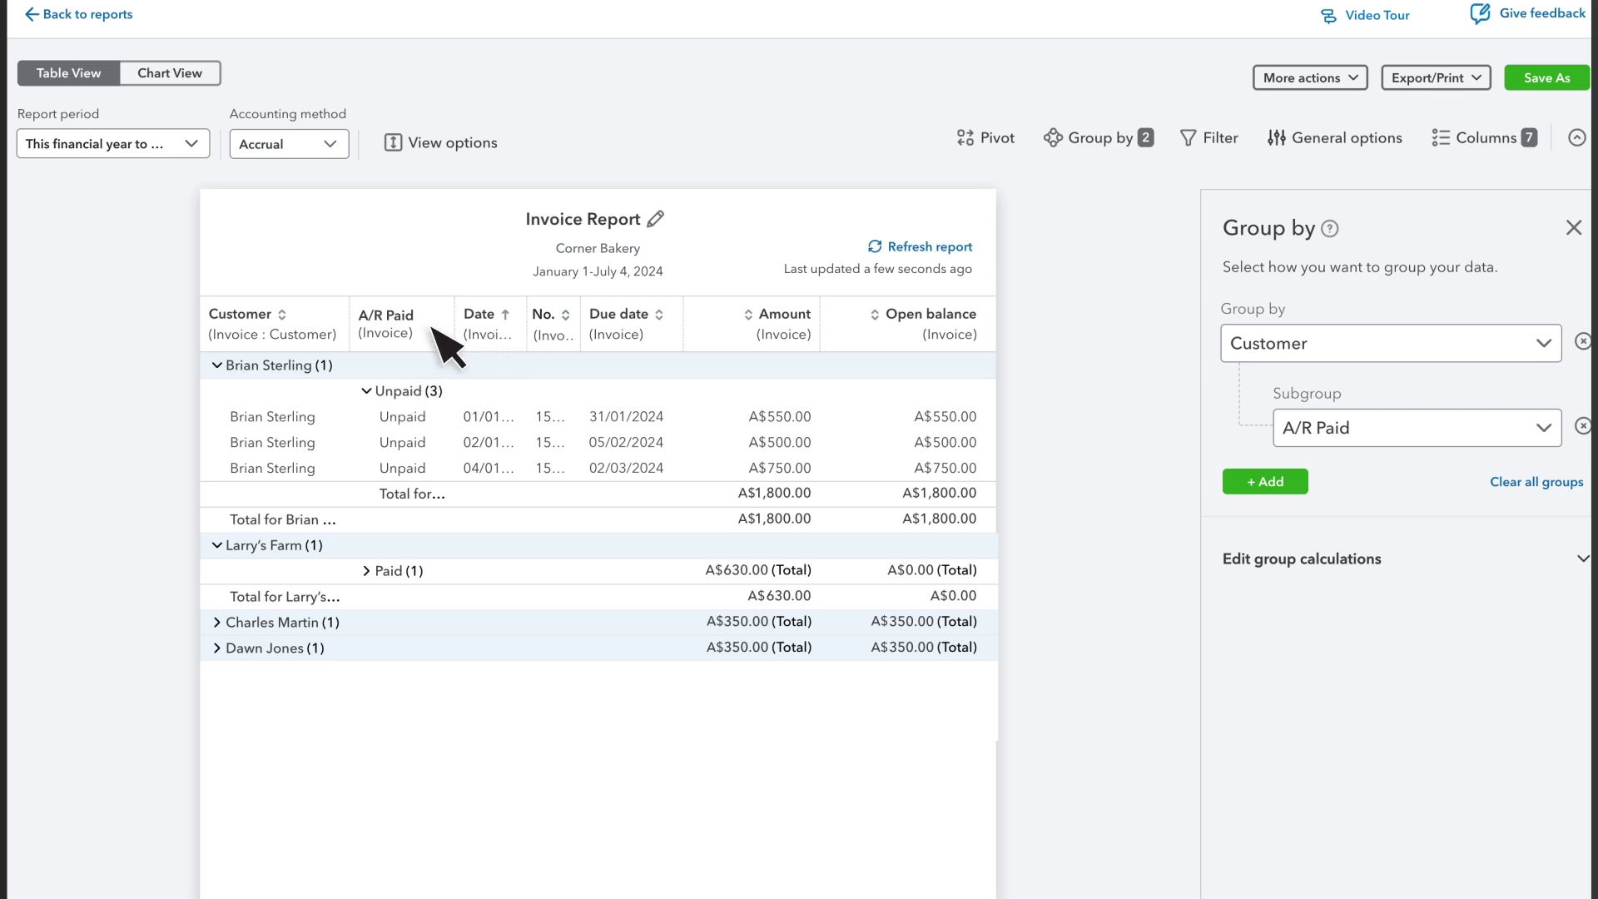
Sort by Customer, then by Open balance from highest to lowest
left_click(266, 322)
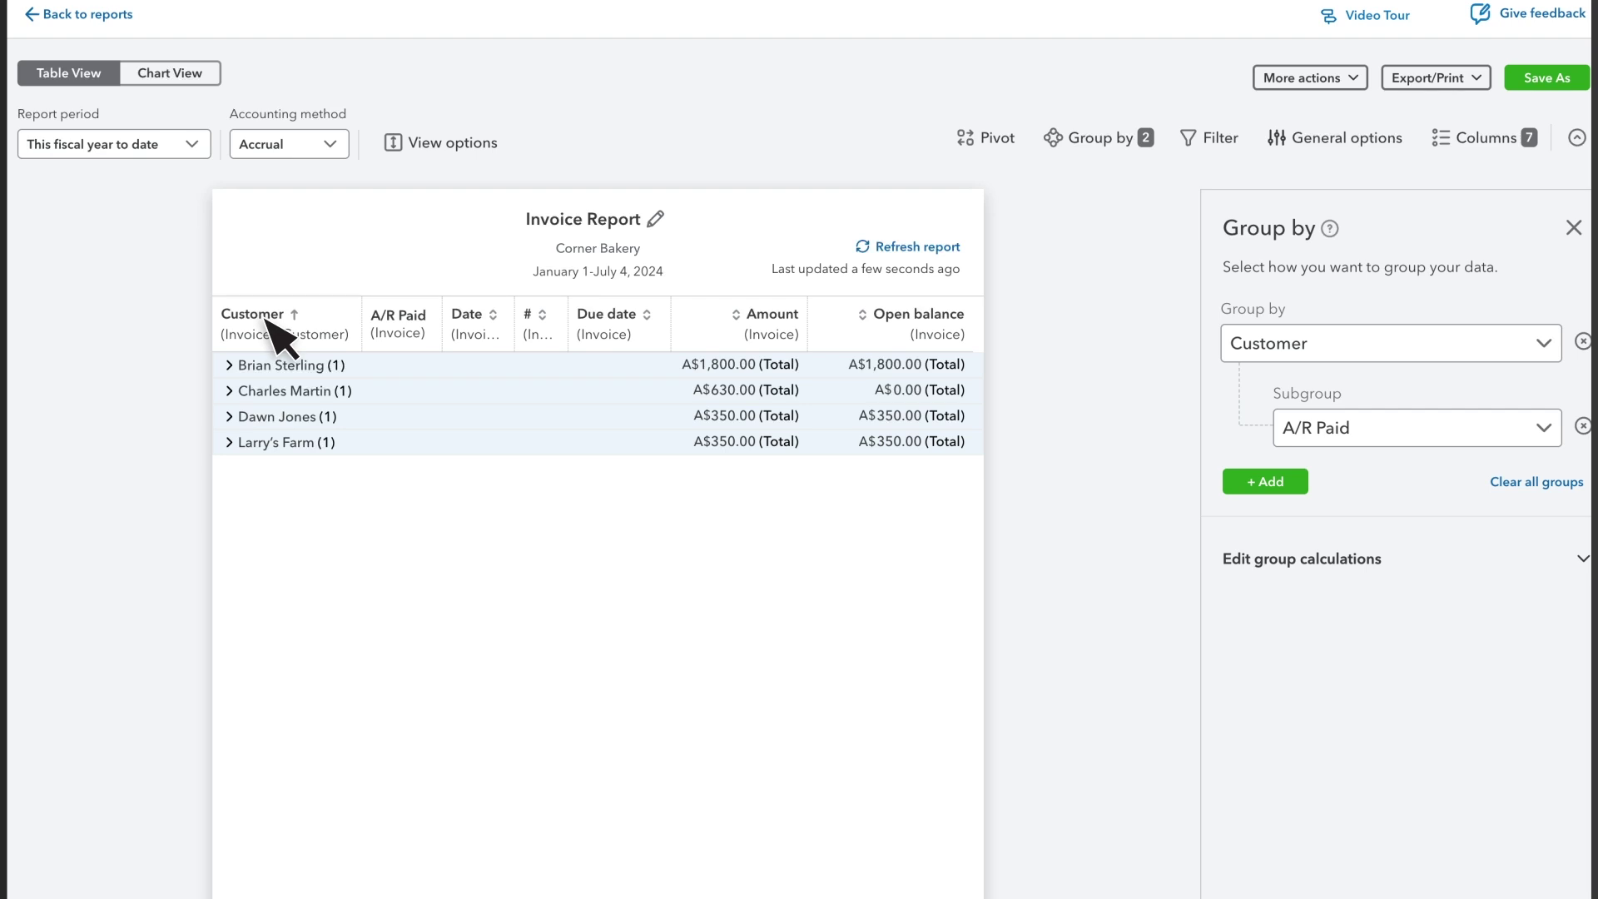
left_click(917, 320)
left_click(917, 320)
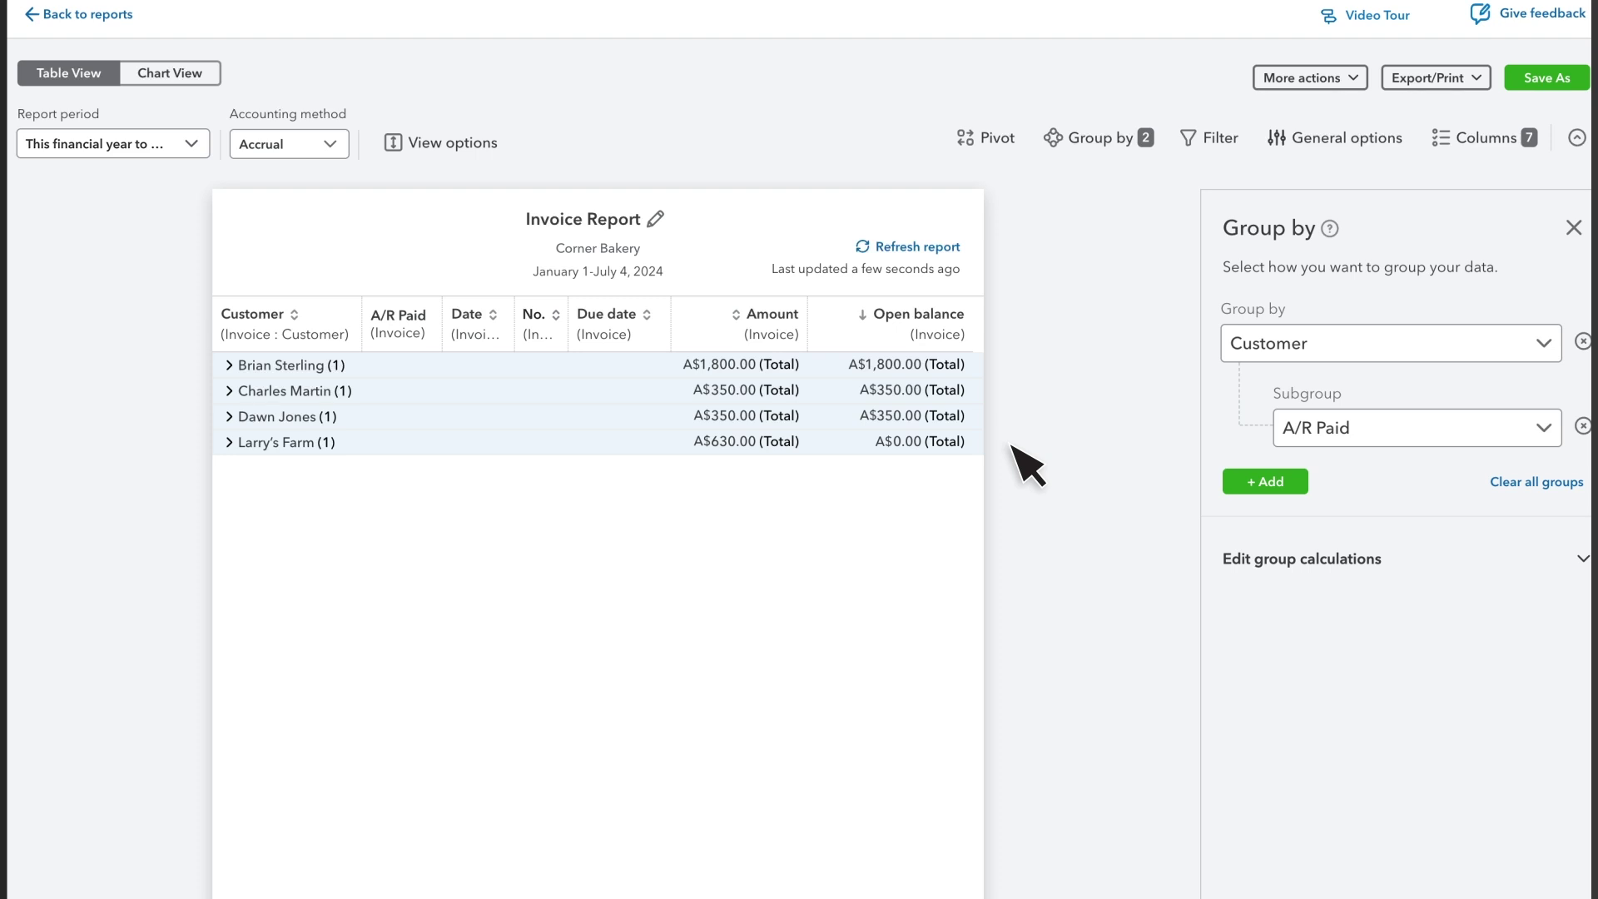
Keep Total as the Amount group calculation and remove the A/R Paid subgroup
left_click(1283, 561)
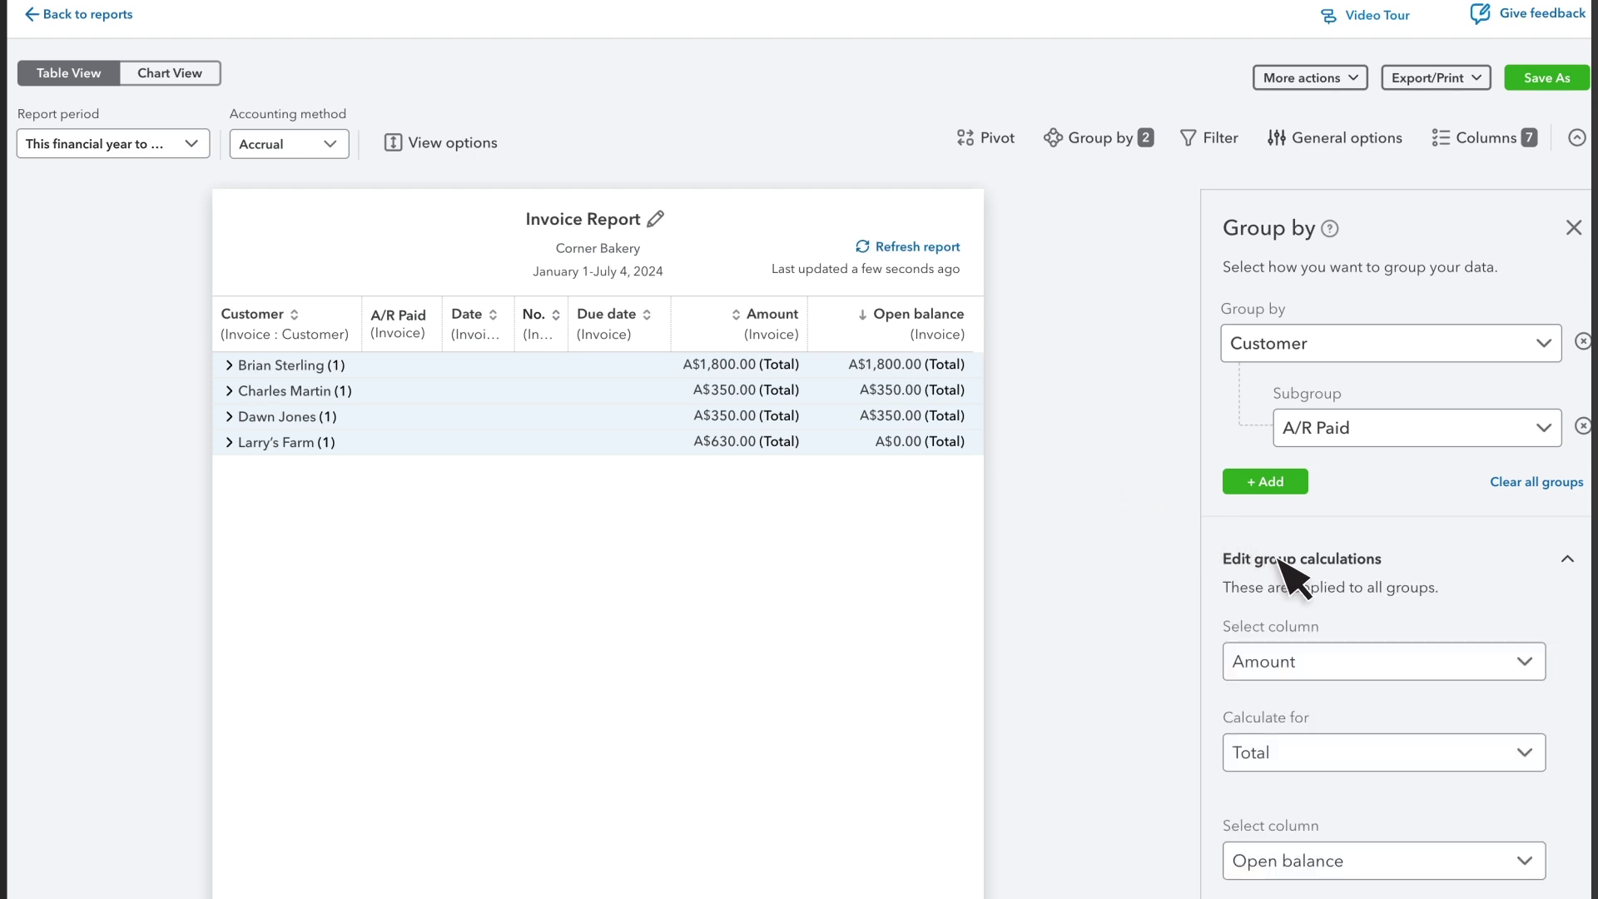
left_click(1279, 759)
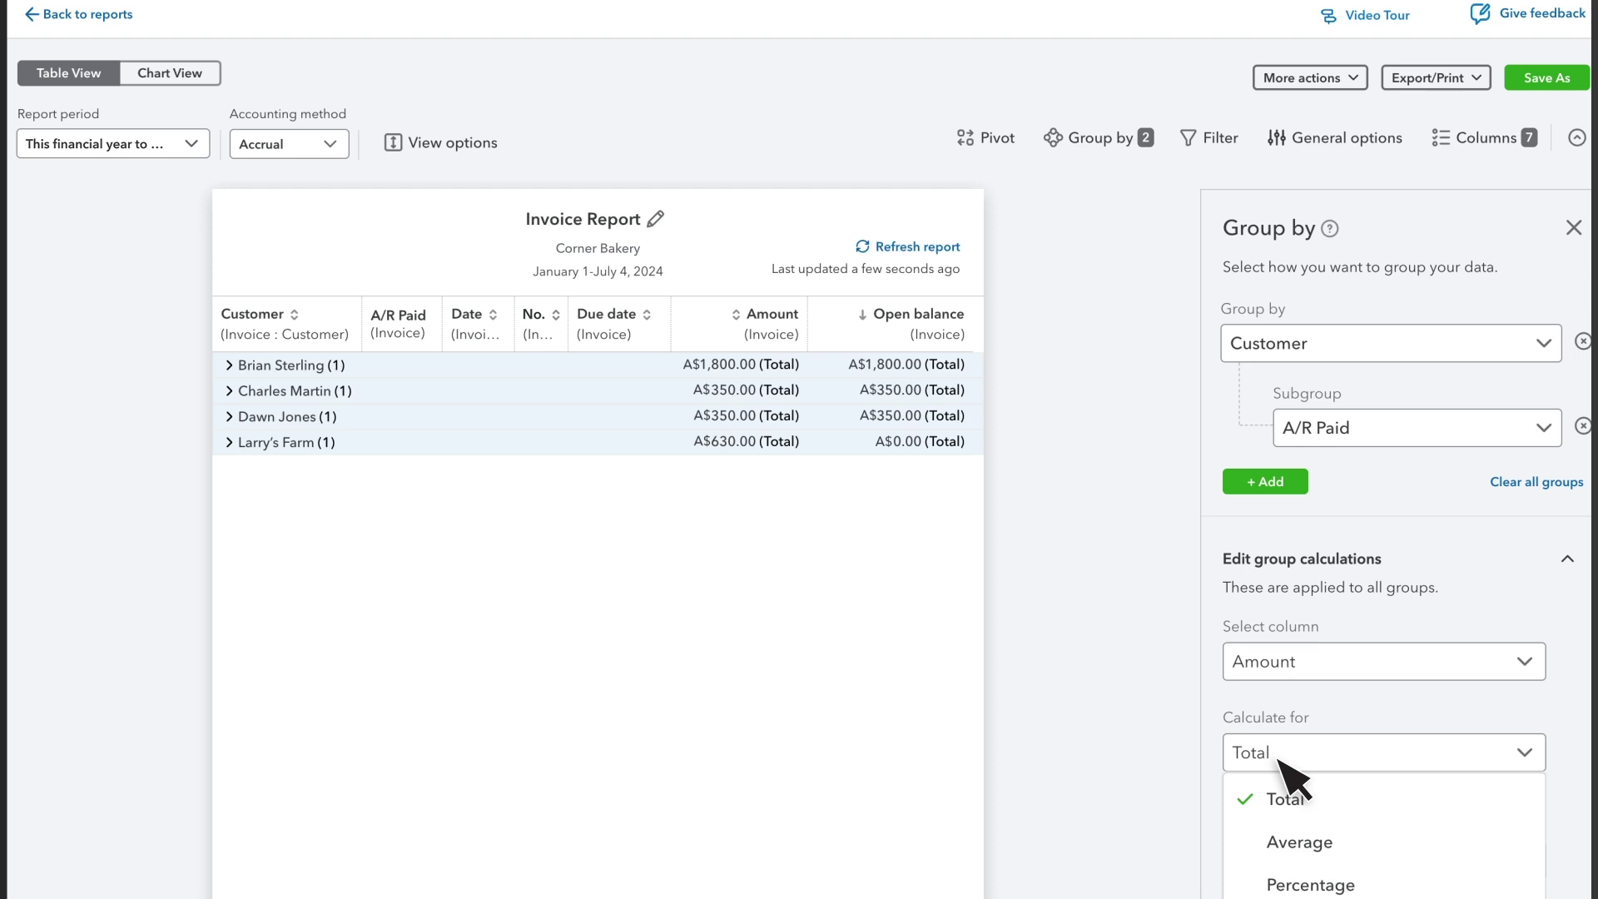
left_click(1281, 760)
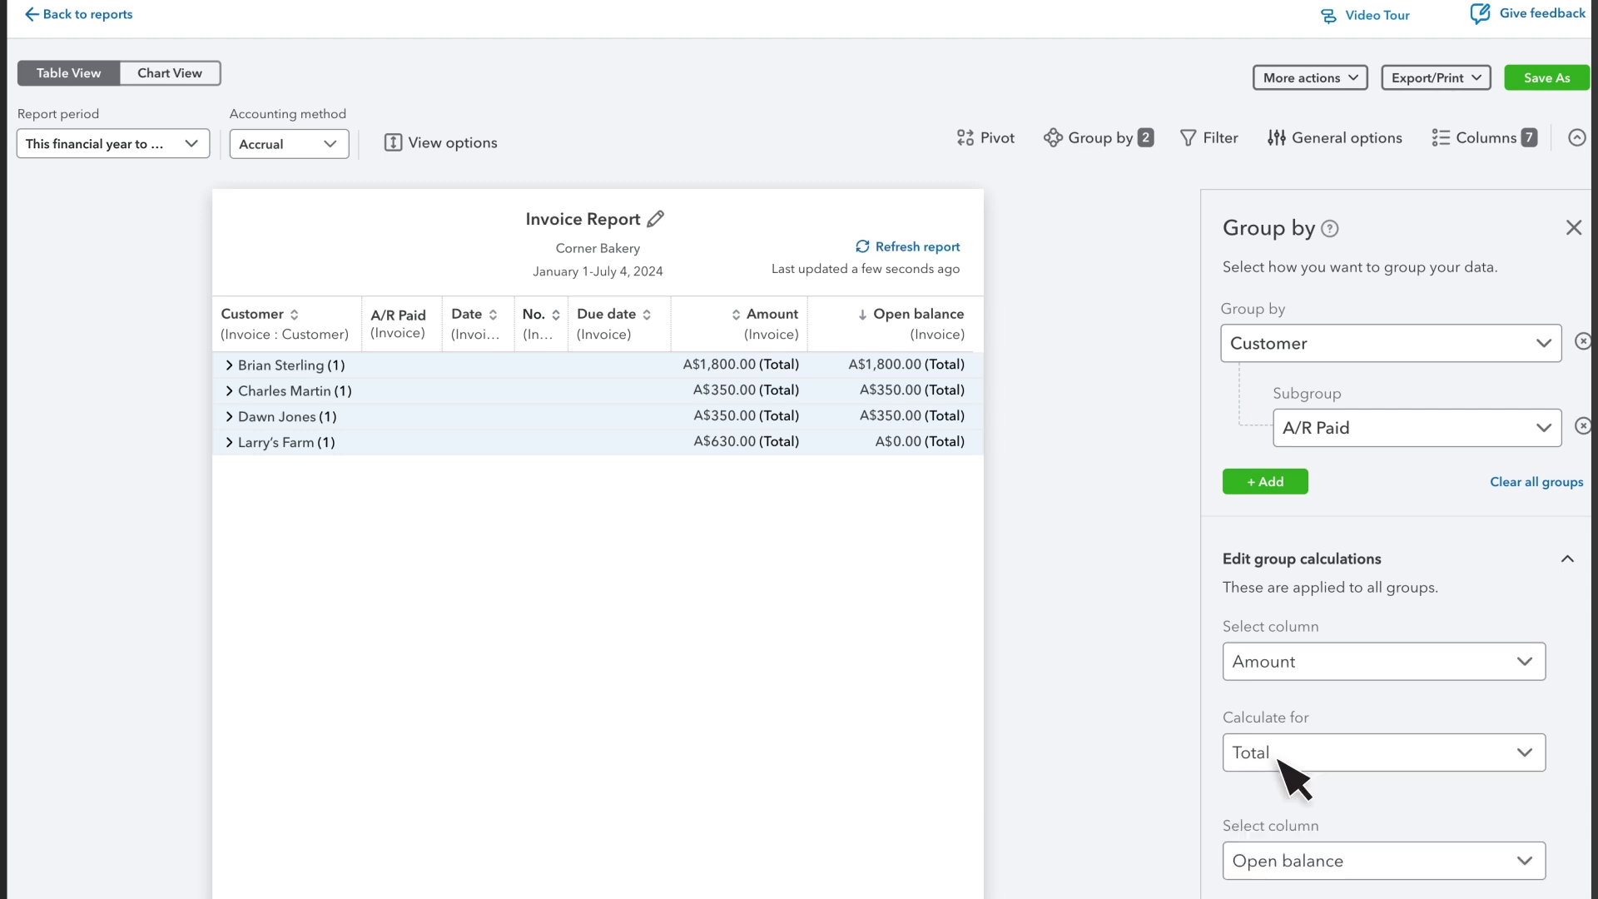
left_click(1584, 427)
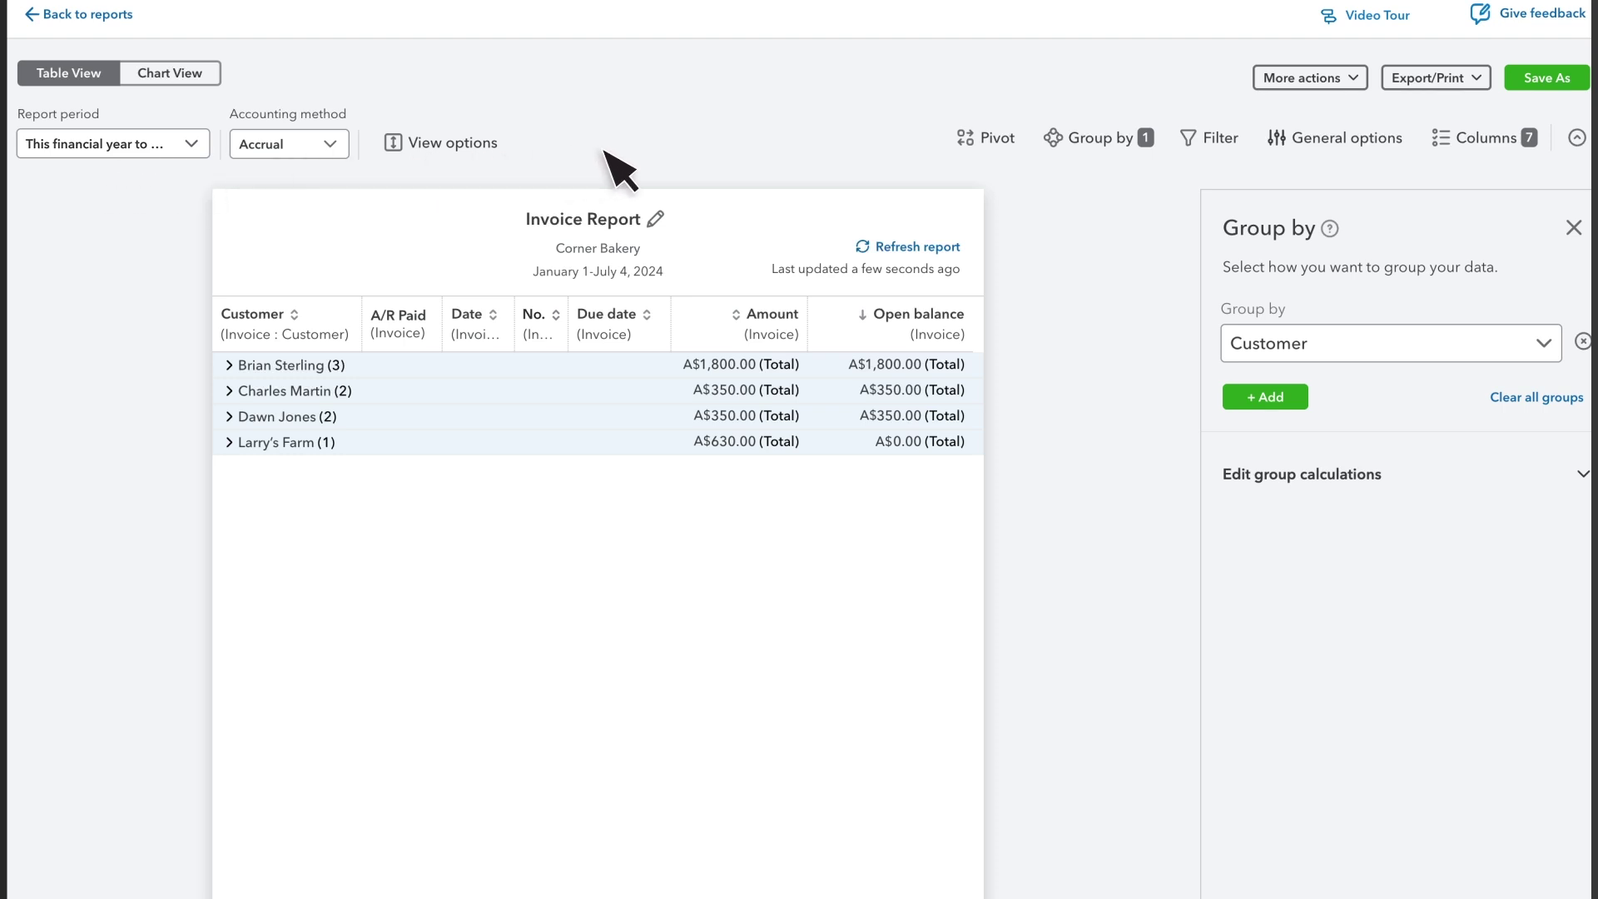
Add a report filter where A/R Paid equals Unpaid
left_click(1219, 140)
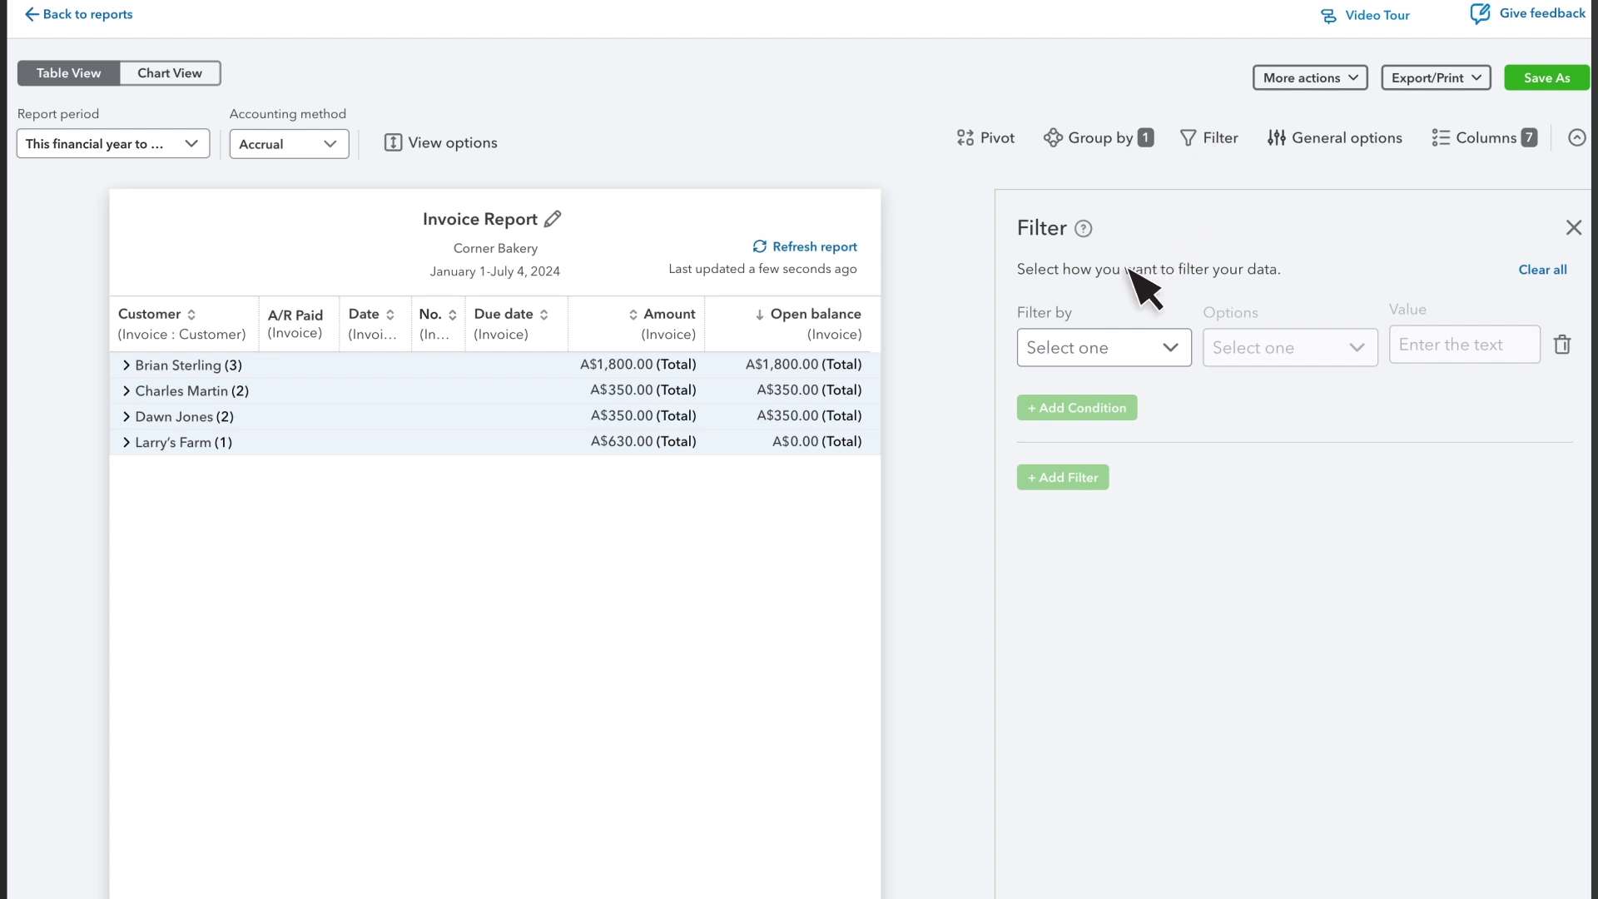
left_click(1074, 353)
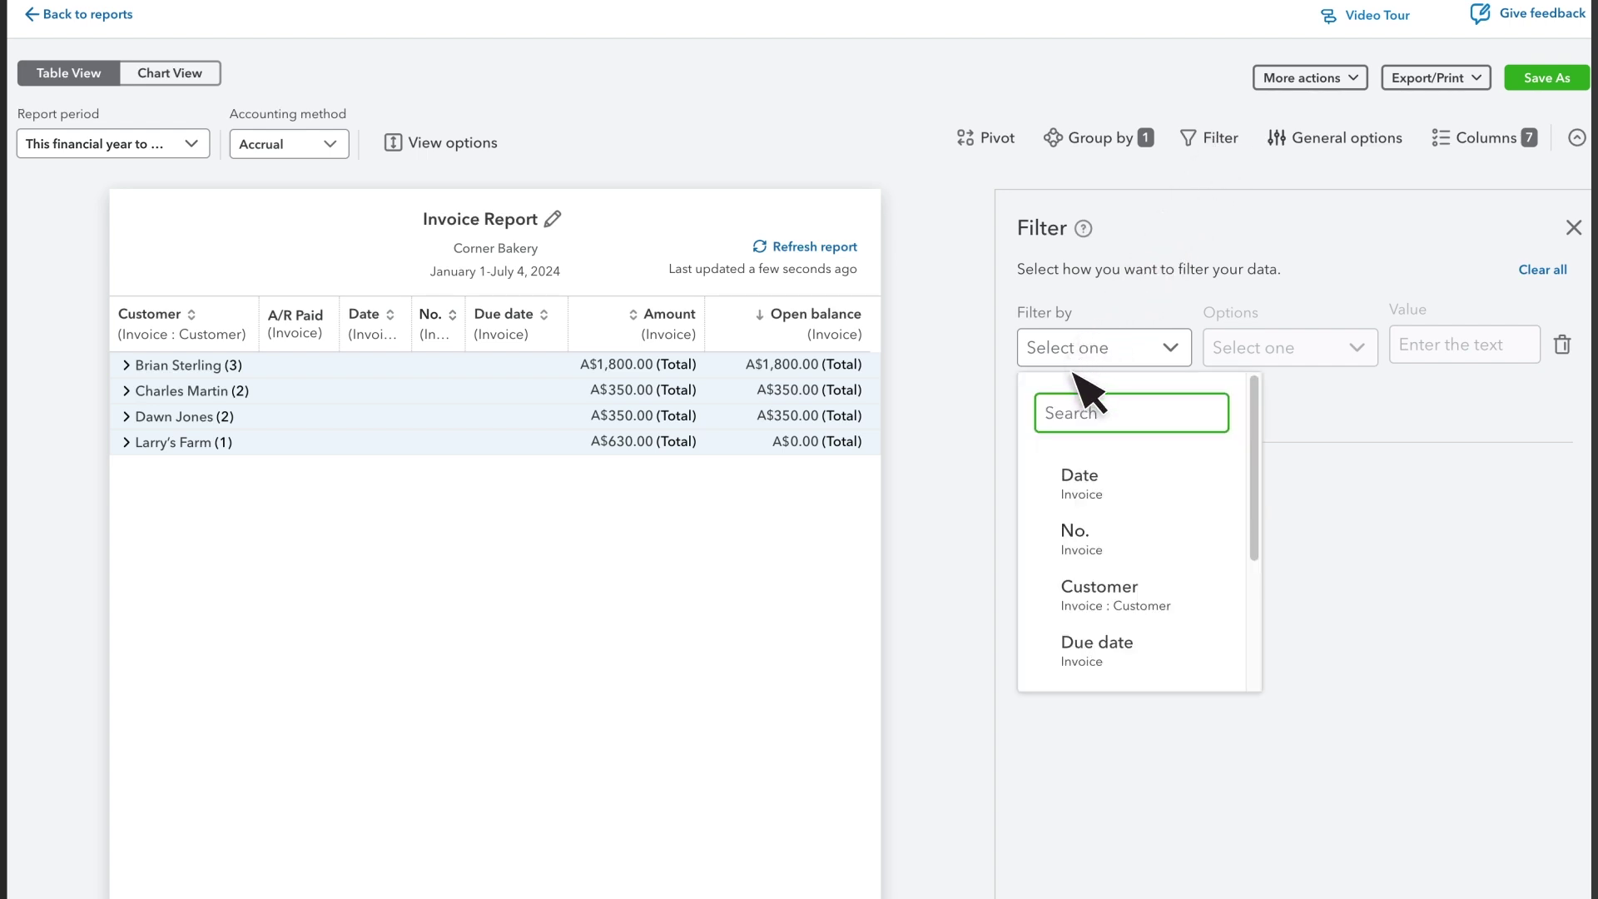
type("a/r paid")
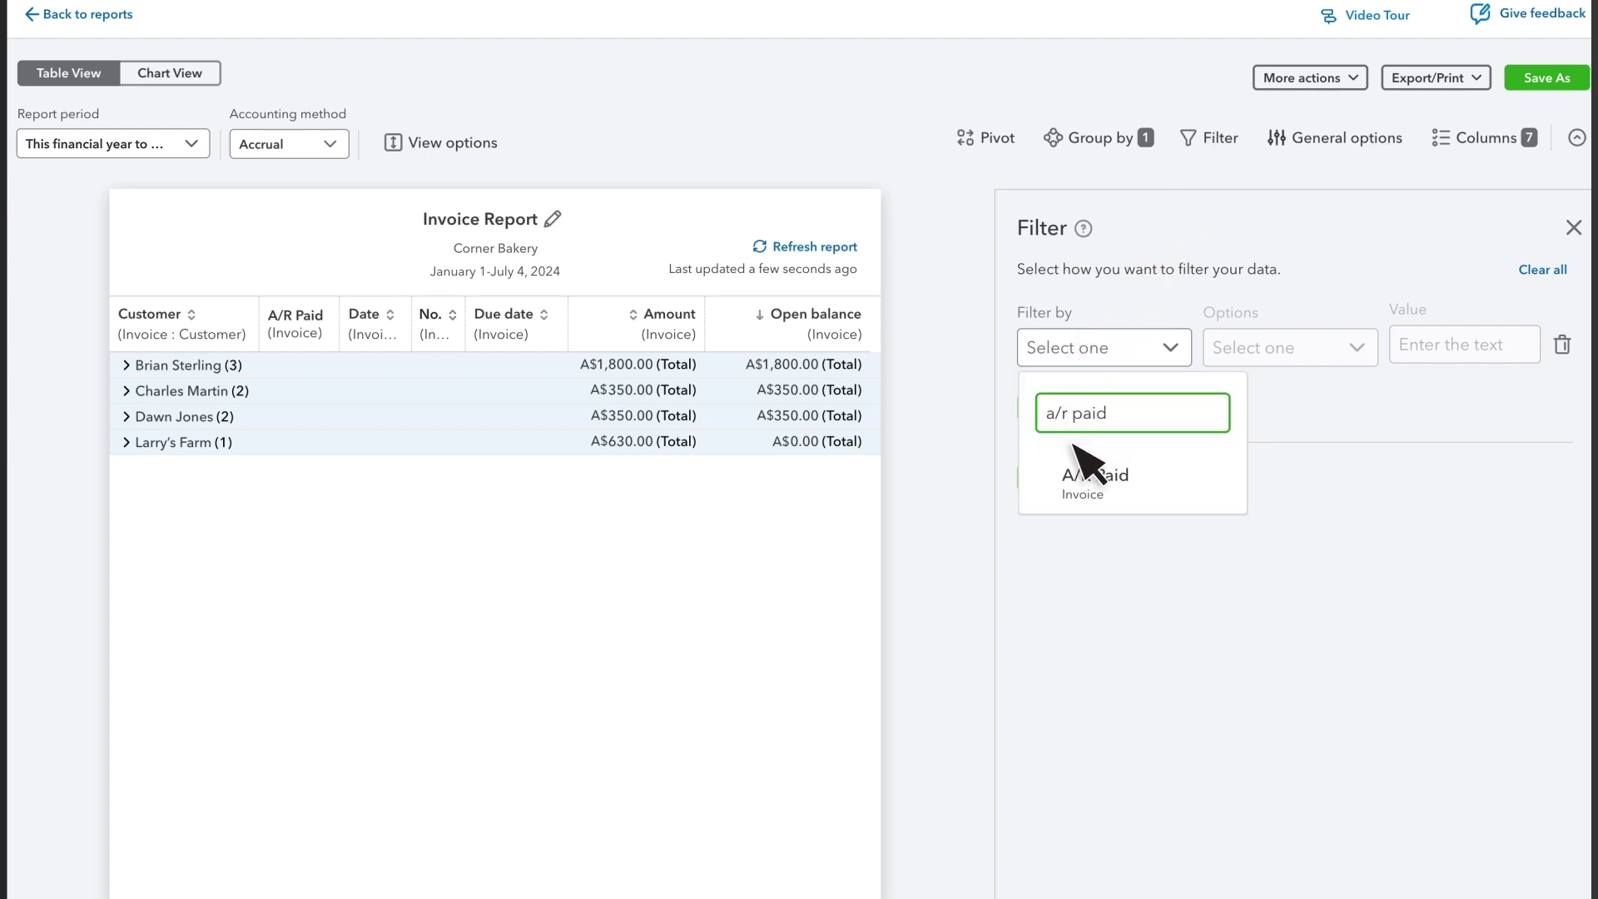
left_click(1082, 481)
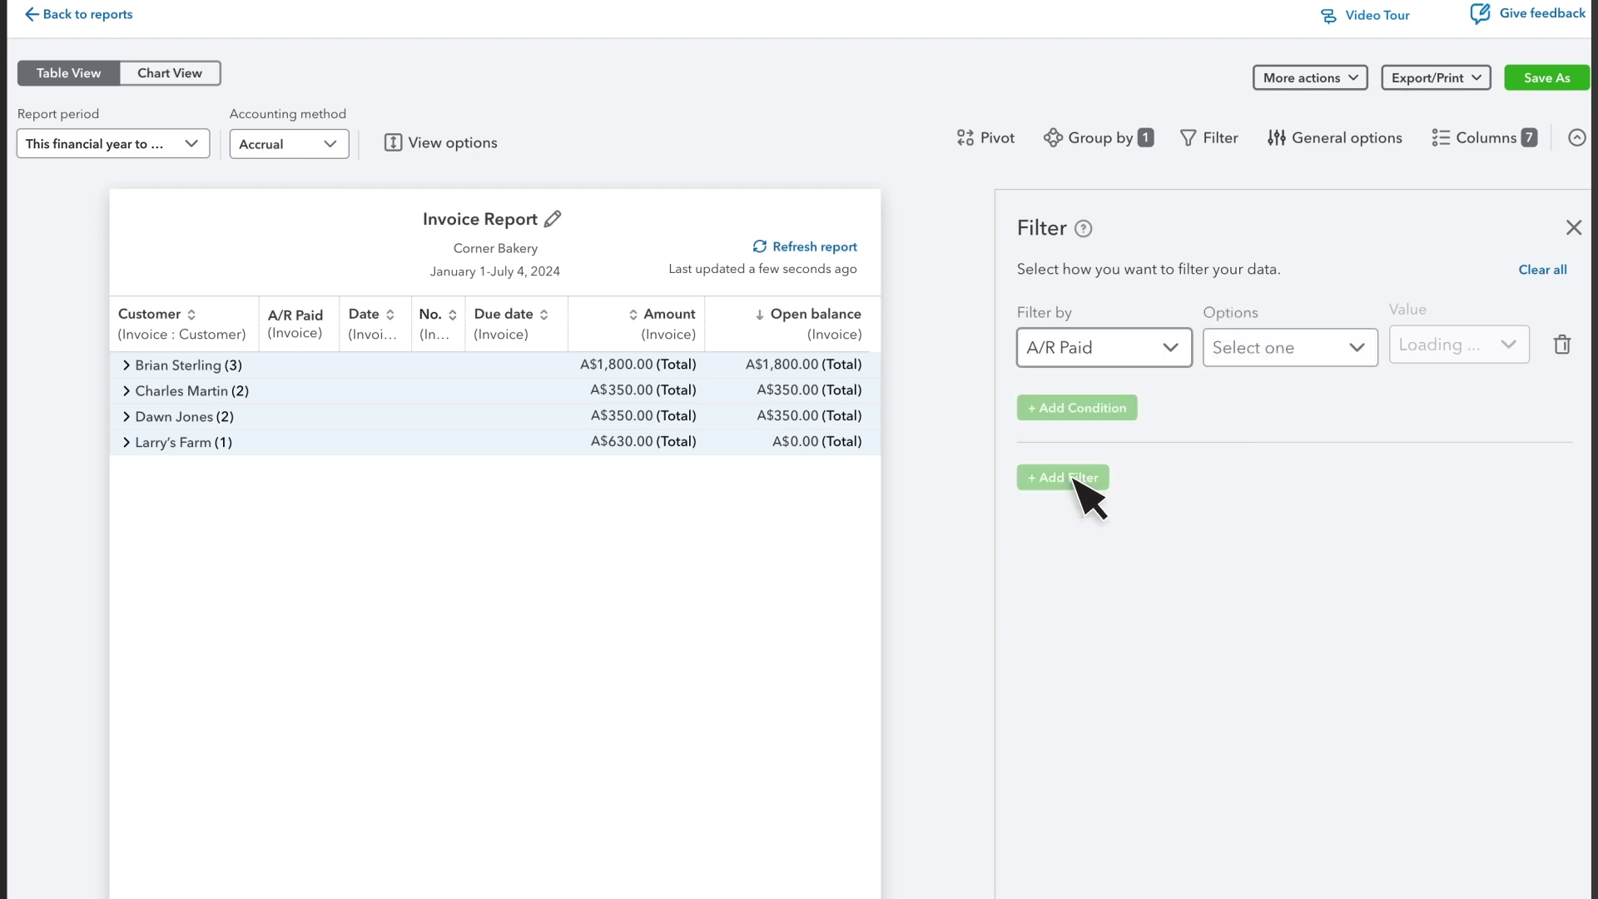
left_click(1230, 356)
left_click(1263, 401)
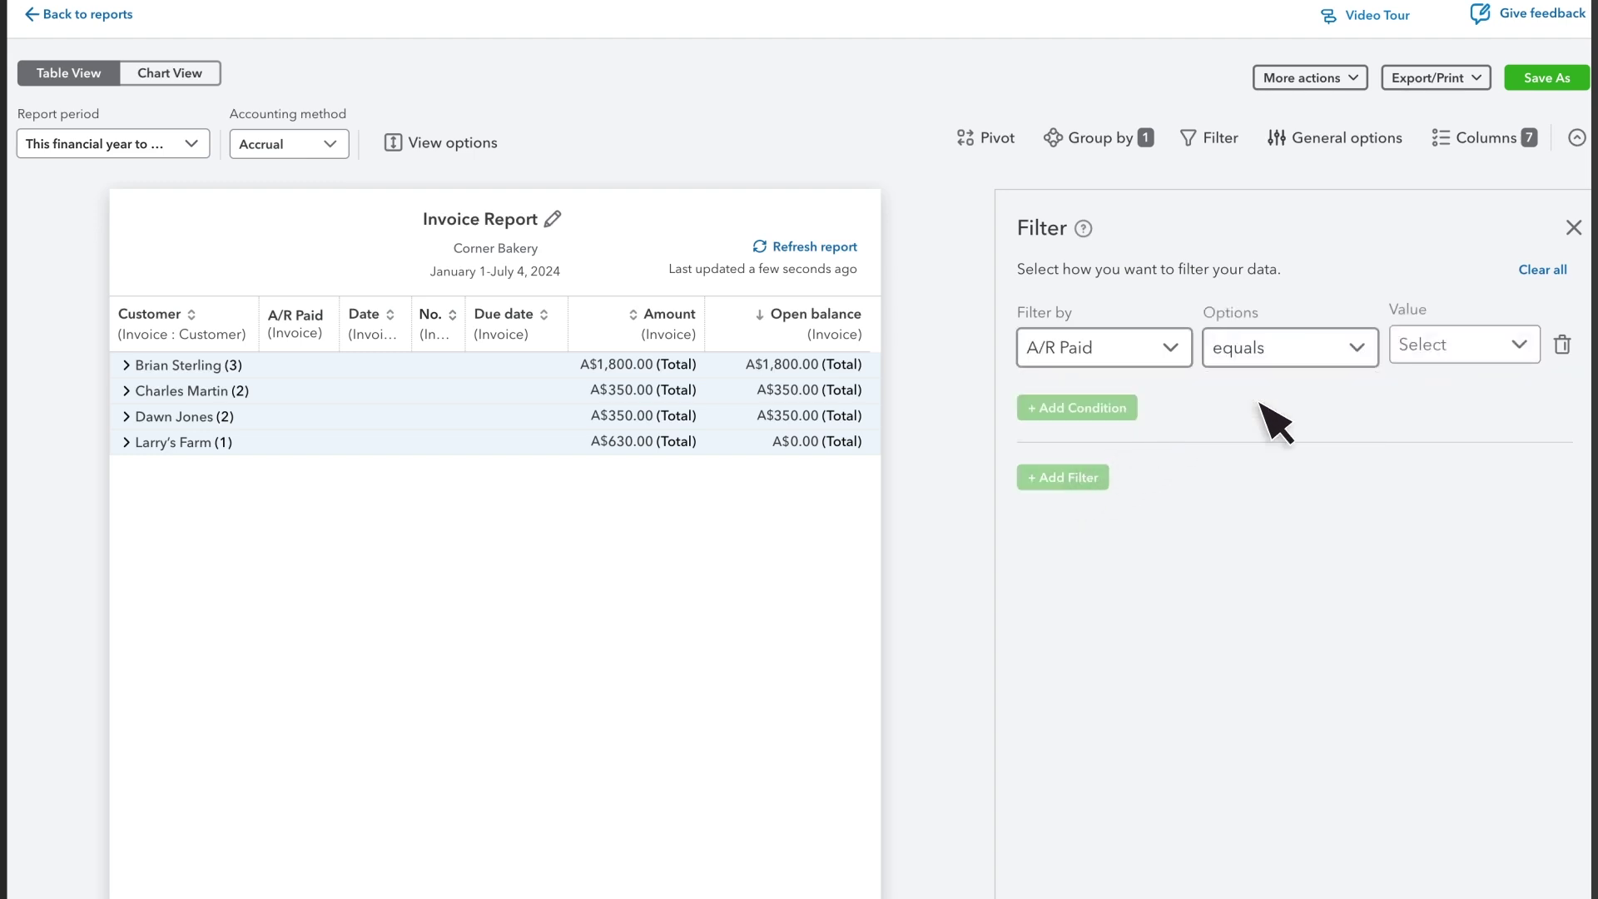
left_click(1447, 366)
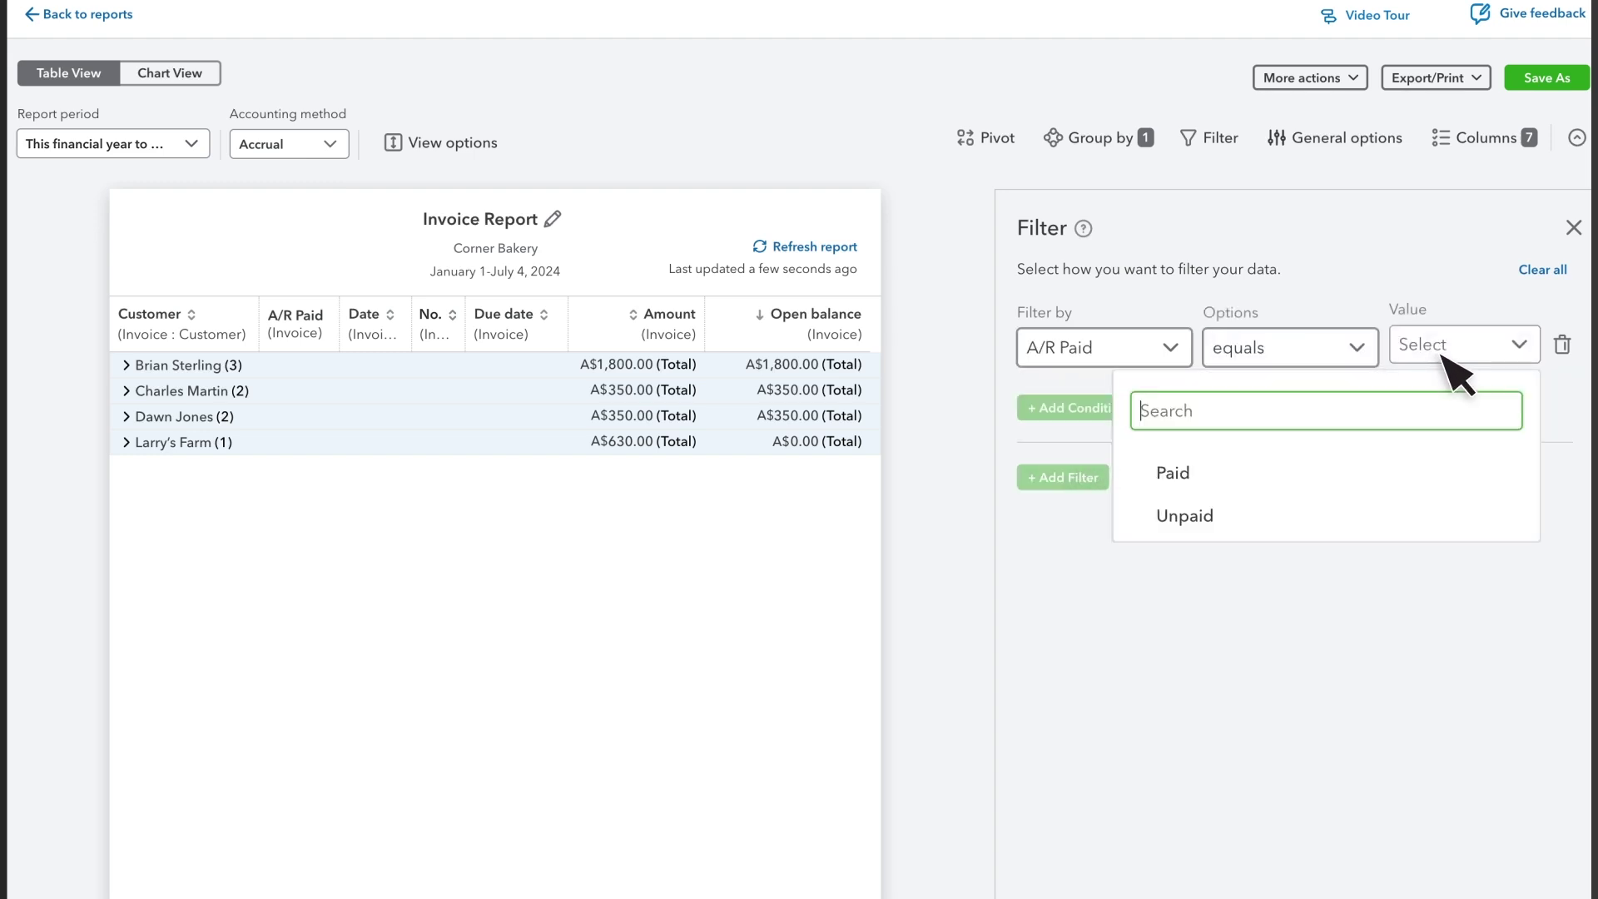
left_click(1203, 517)
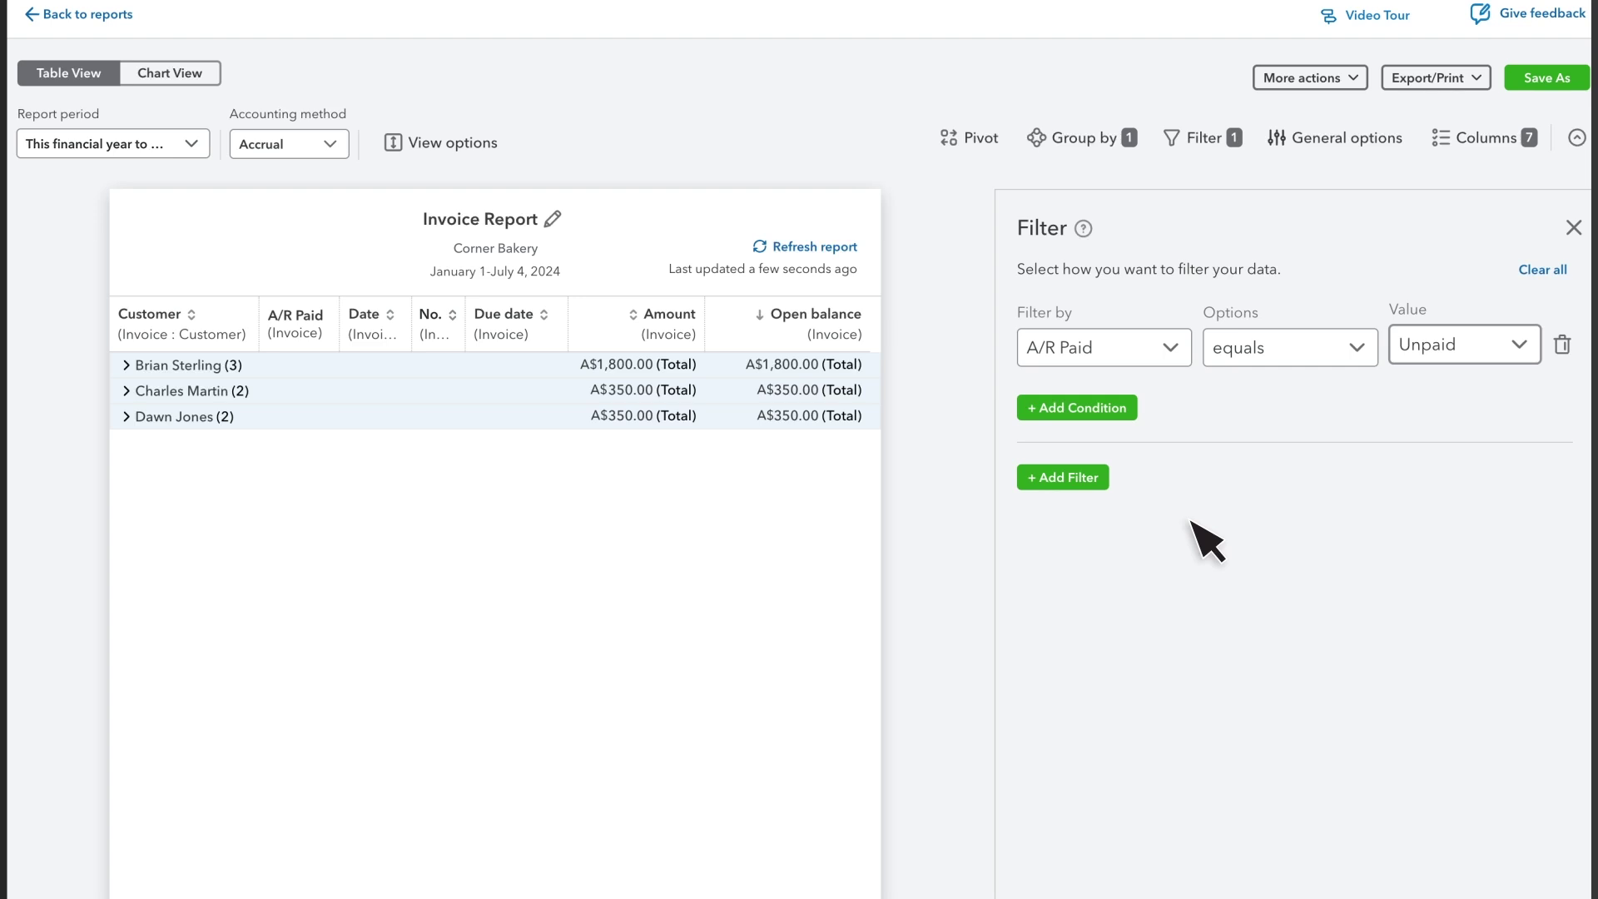
Add an Amount is greater than 1000 condition, then clear all filters
left_click(1072, 411)
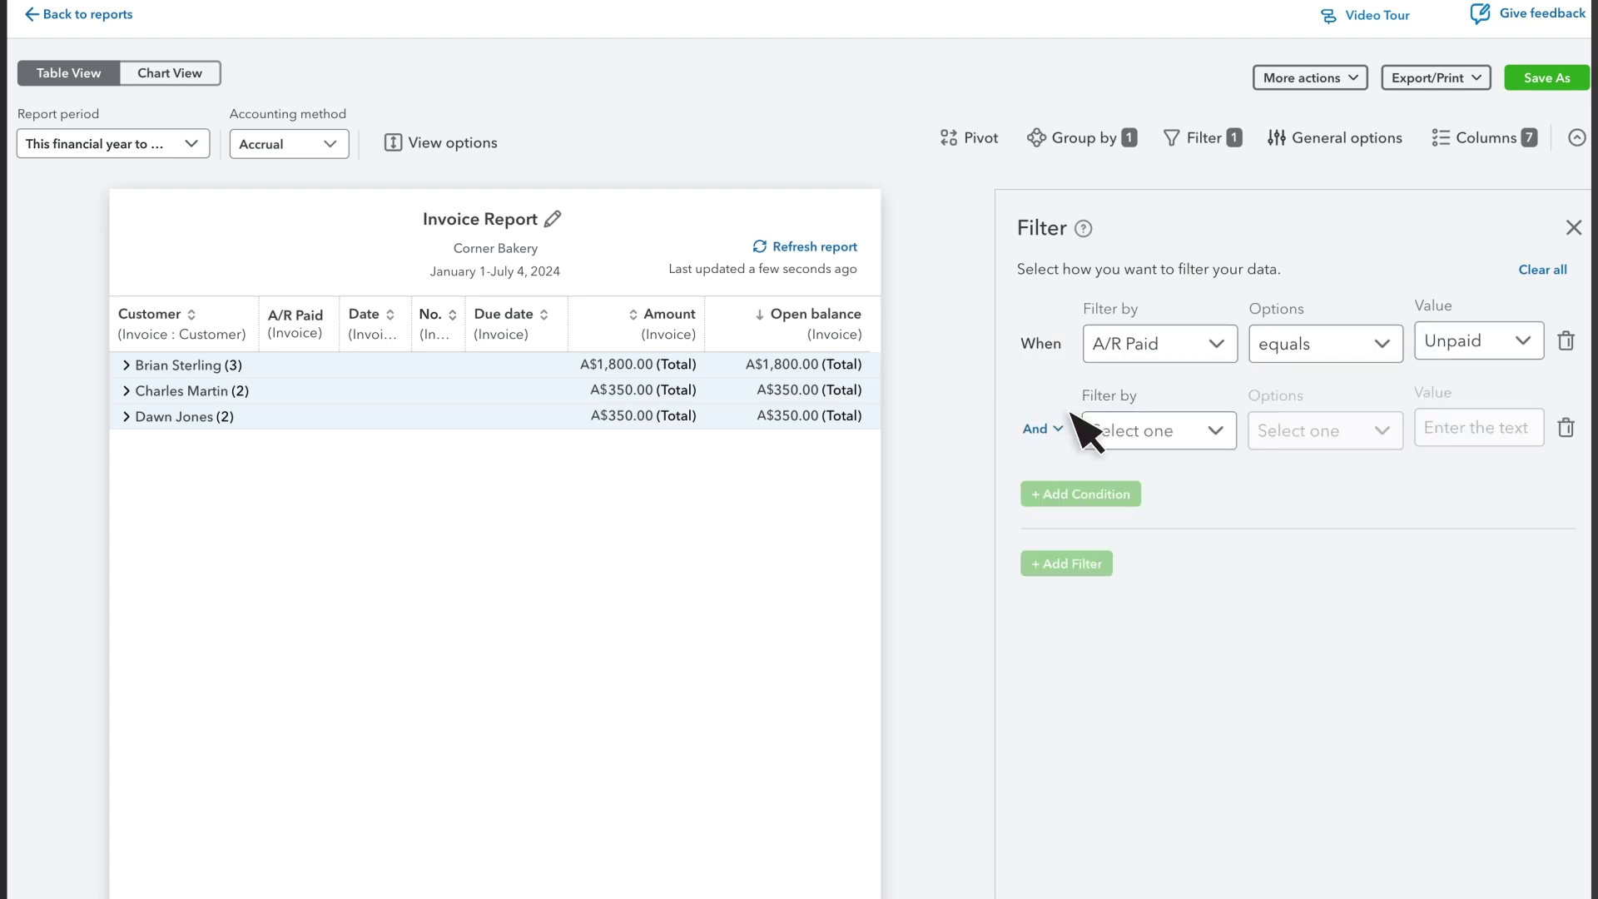
left_click(1107, 432)
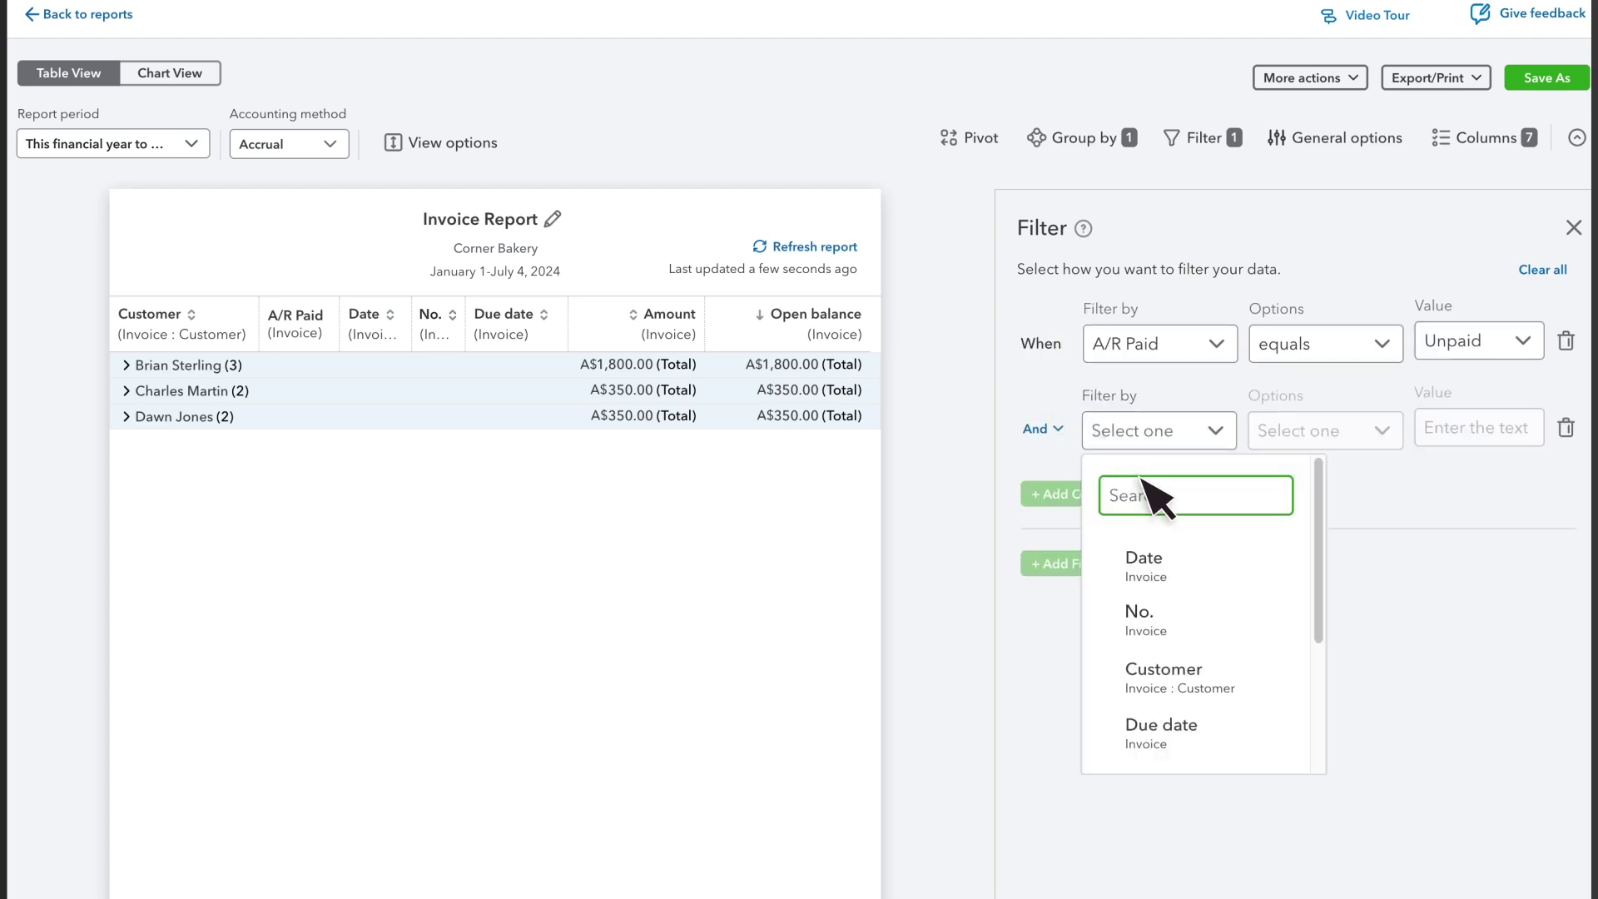
type("Amount")
left_click(1147, 559)
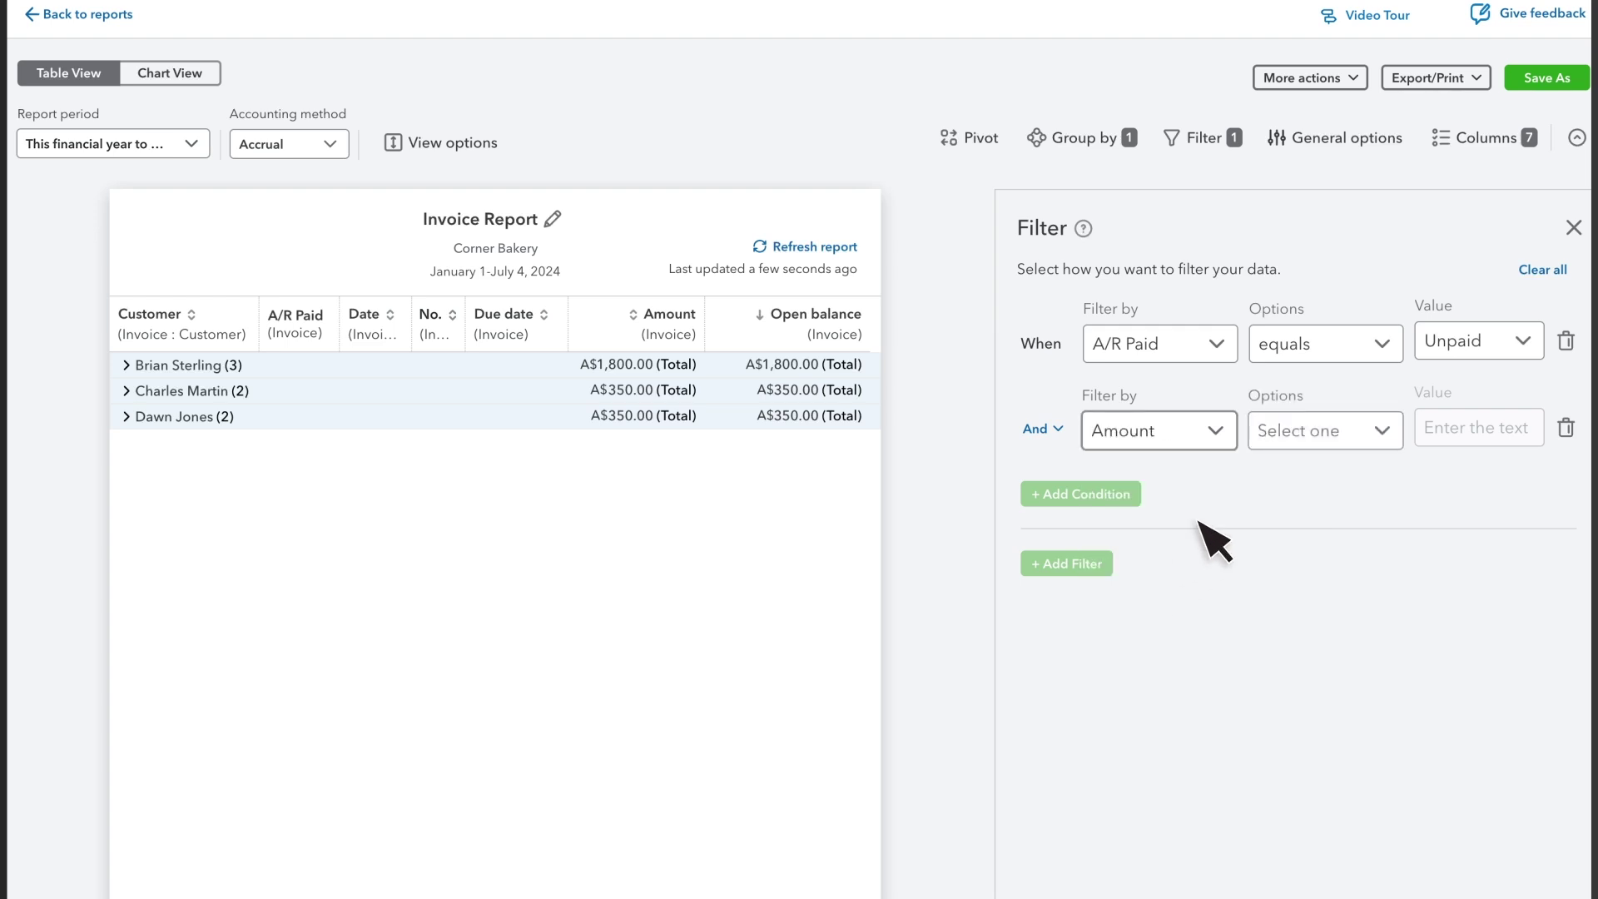
left_click(1304, 437)
left_click(1296, 477)
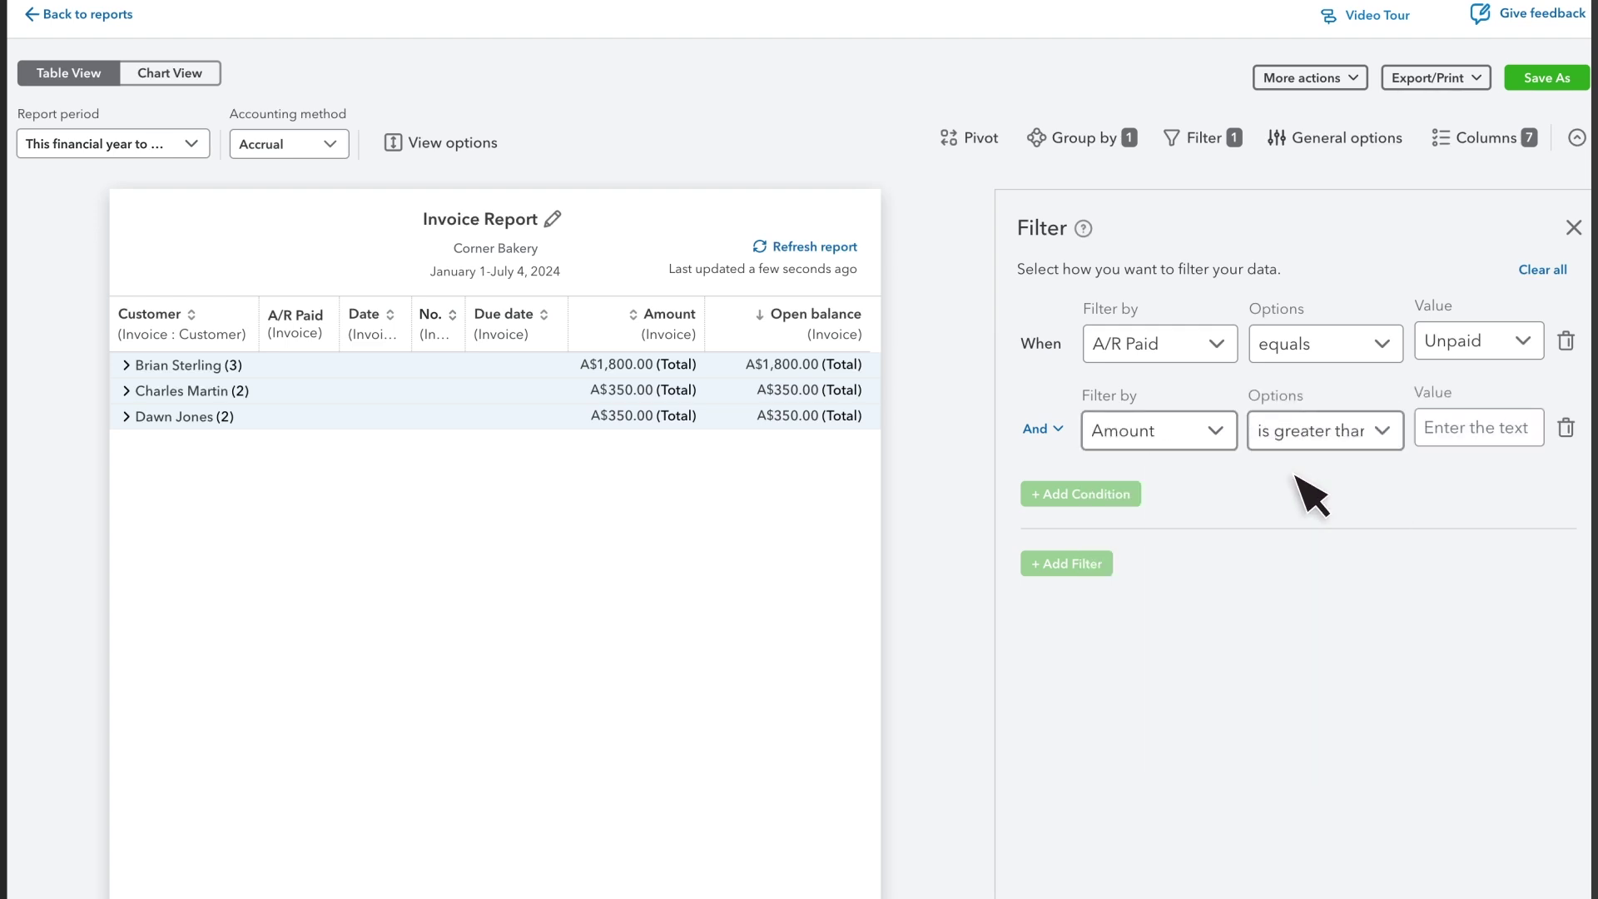
left_click(1457, 441)
type("1000")
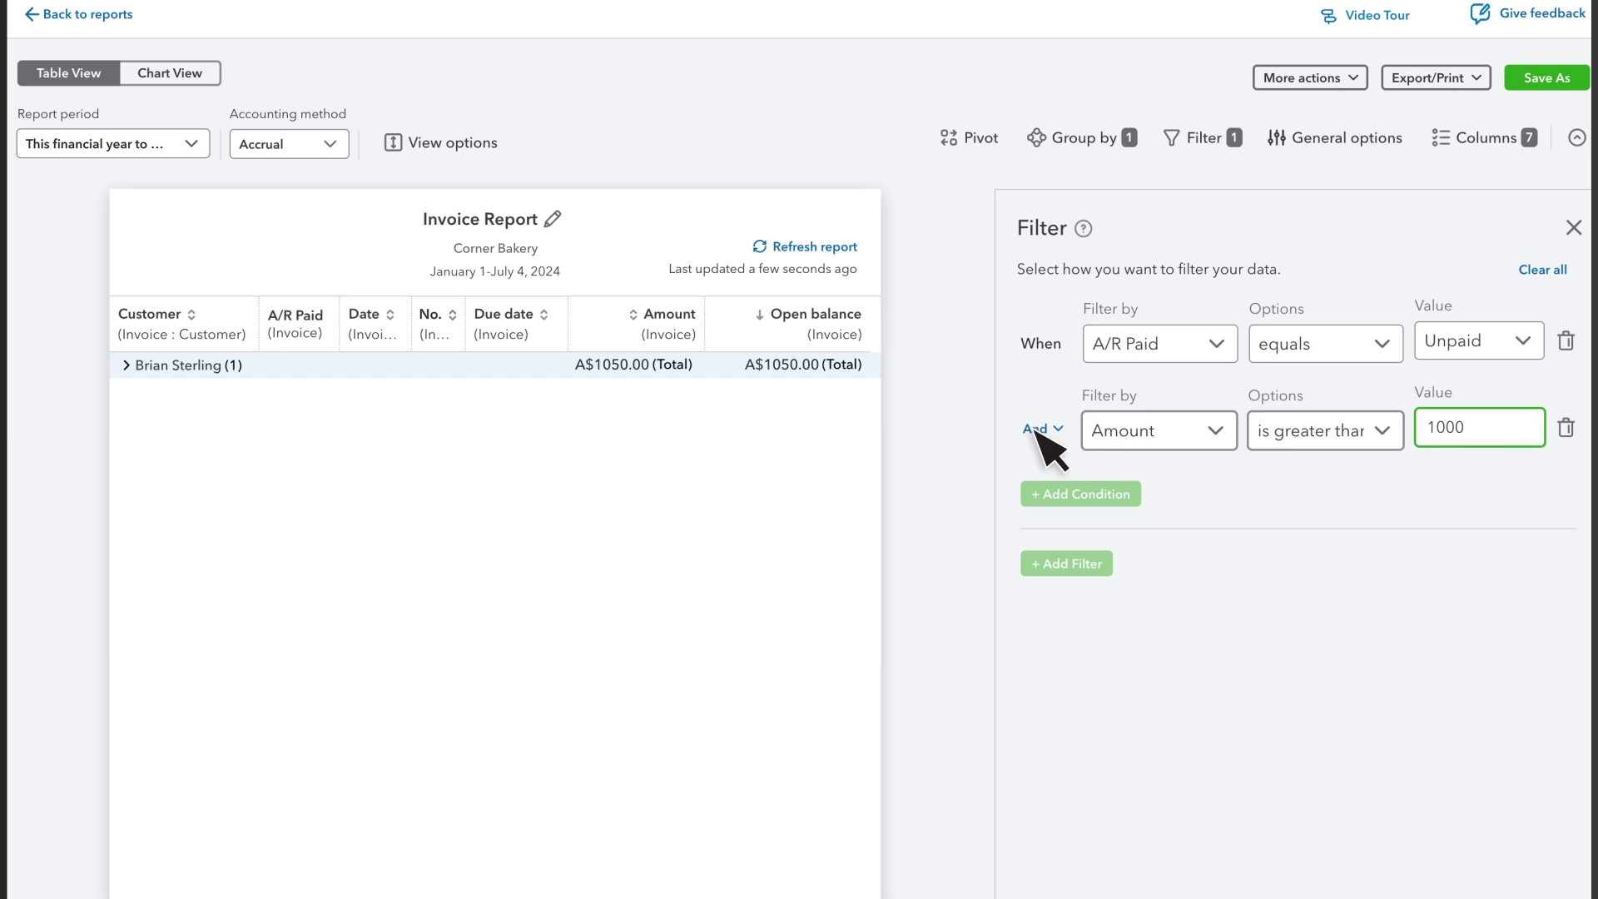
left_click(1036, 430)
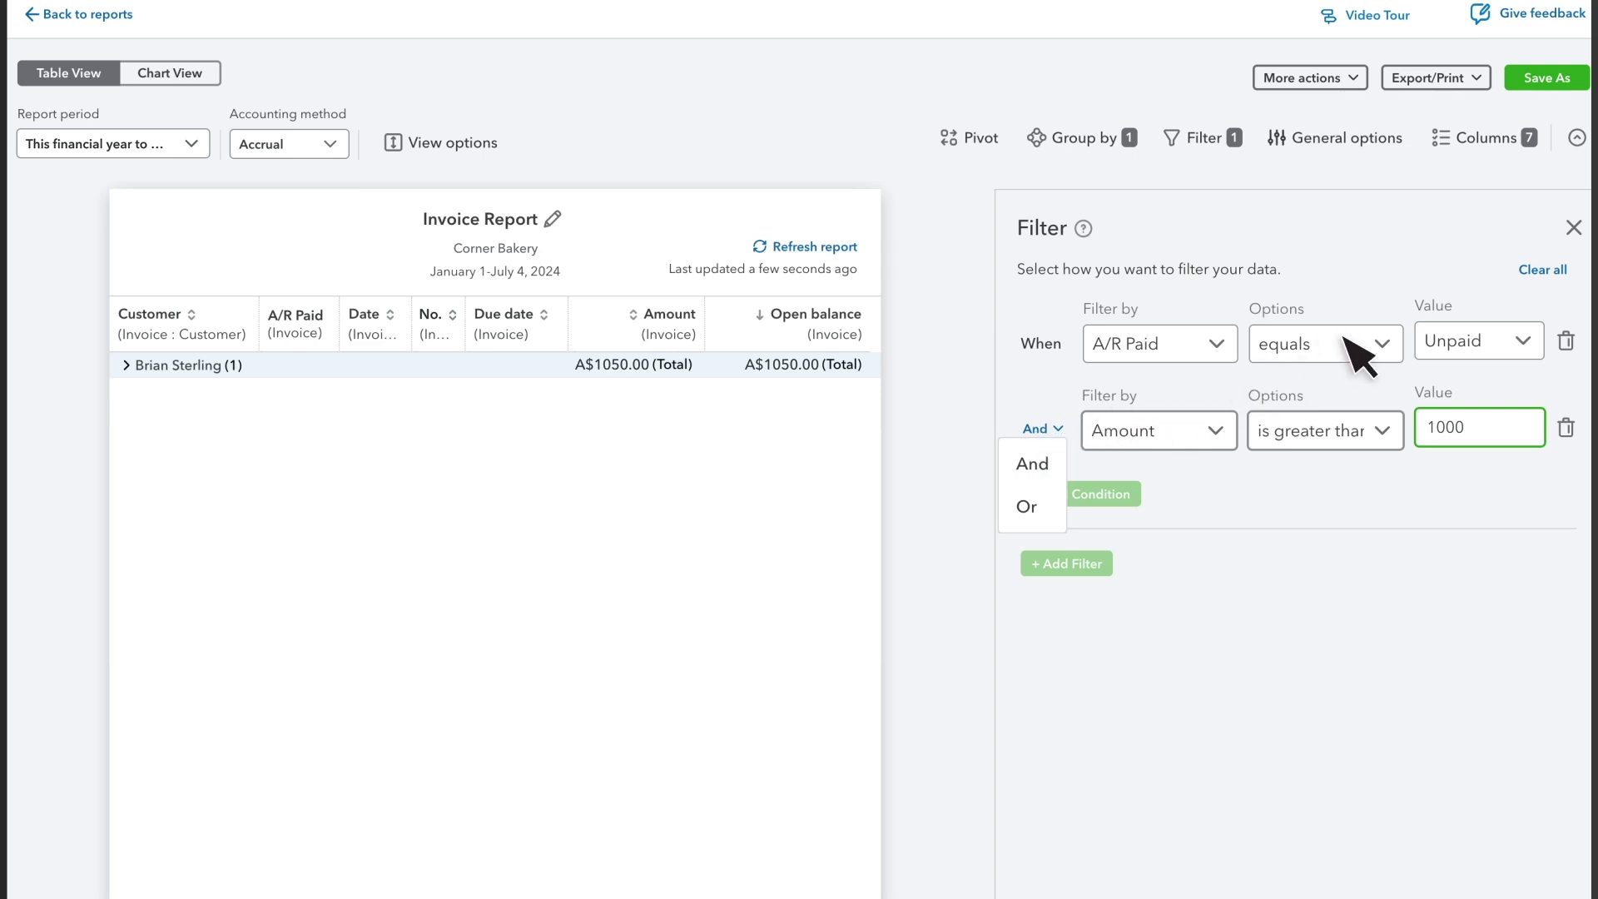
left_click(1544, 272)
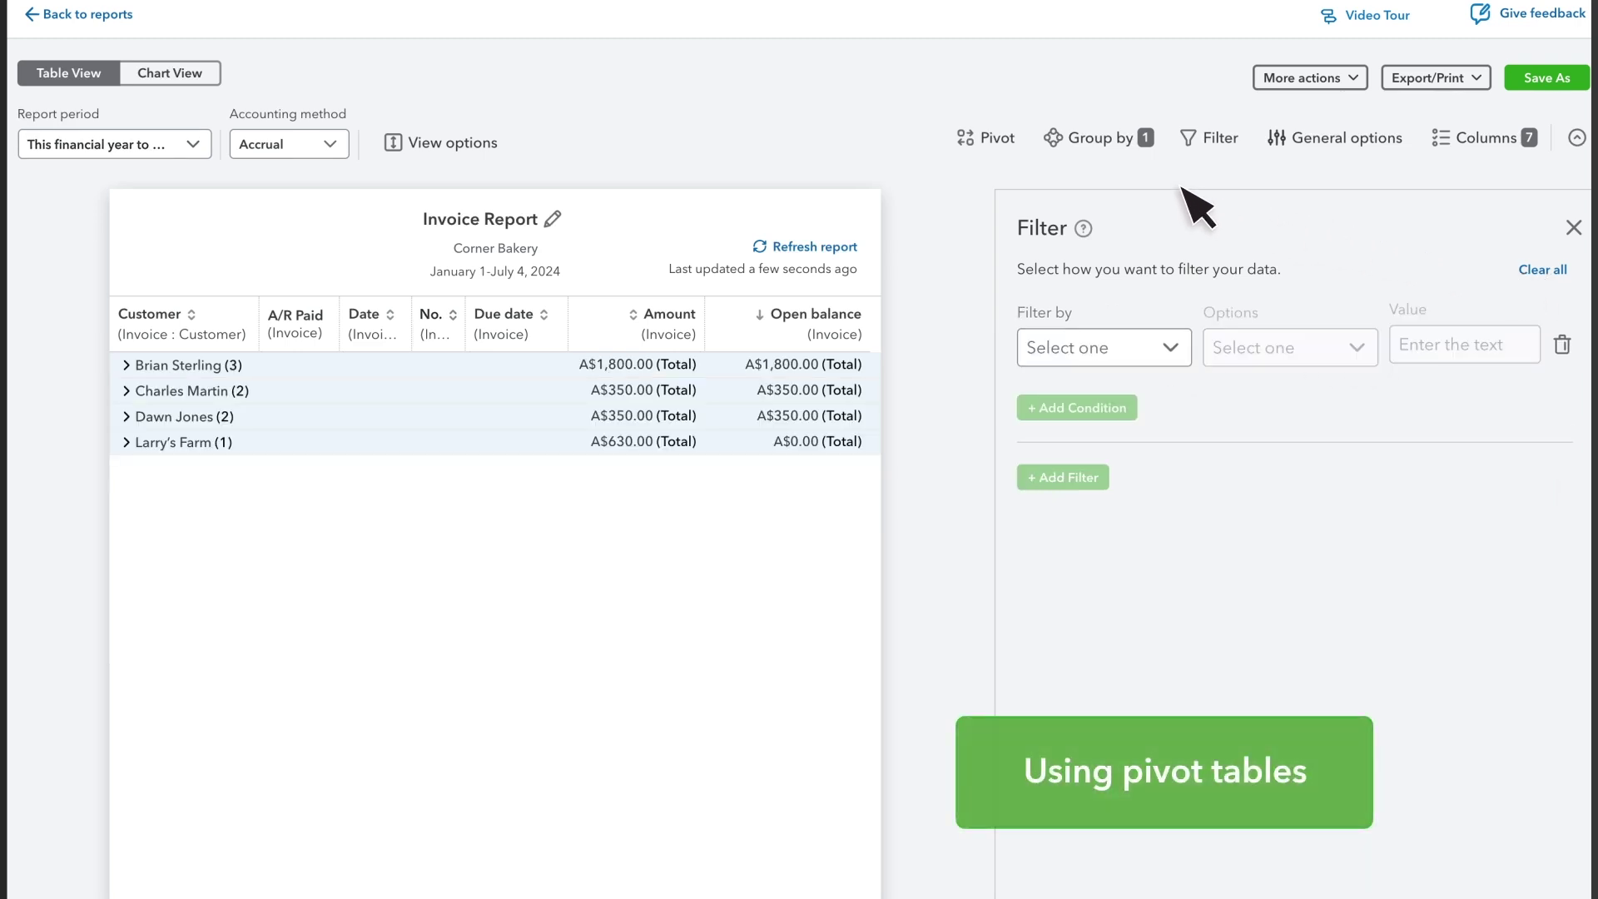
Pivot the report with Customer as rows, A/R Paid as columns and Amount as values
left_click(991, 139)
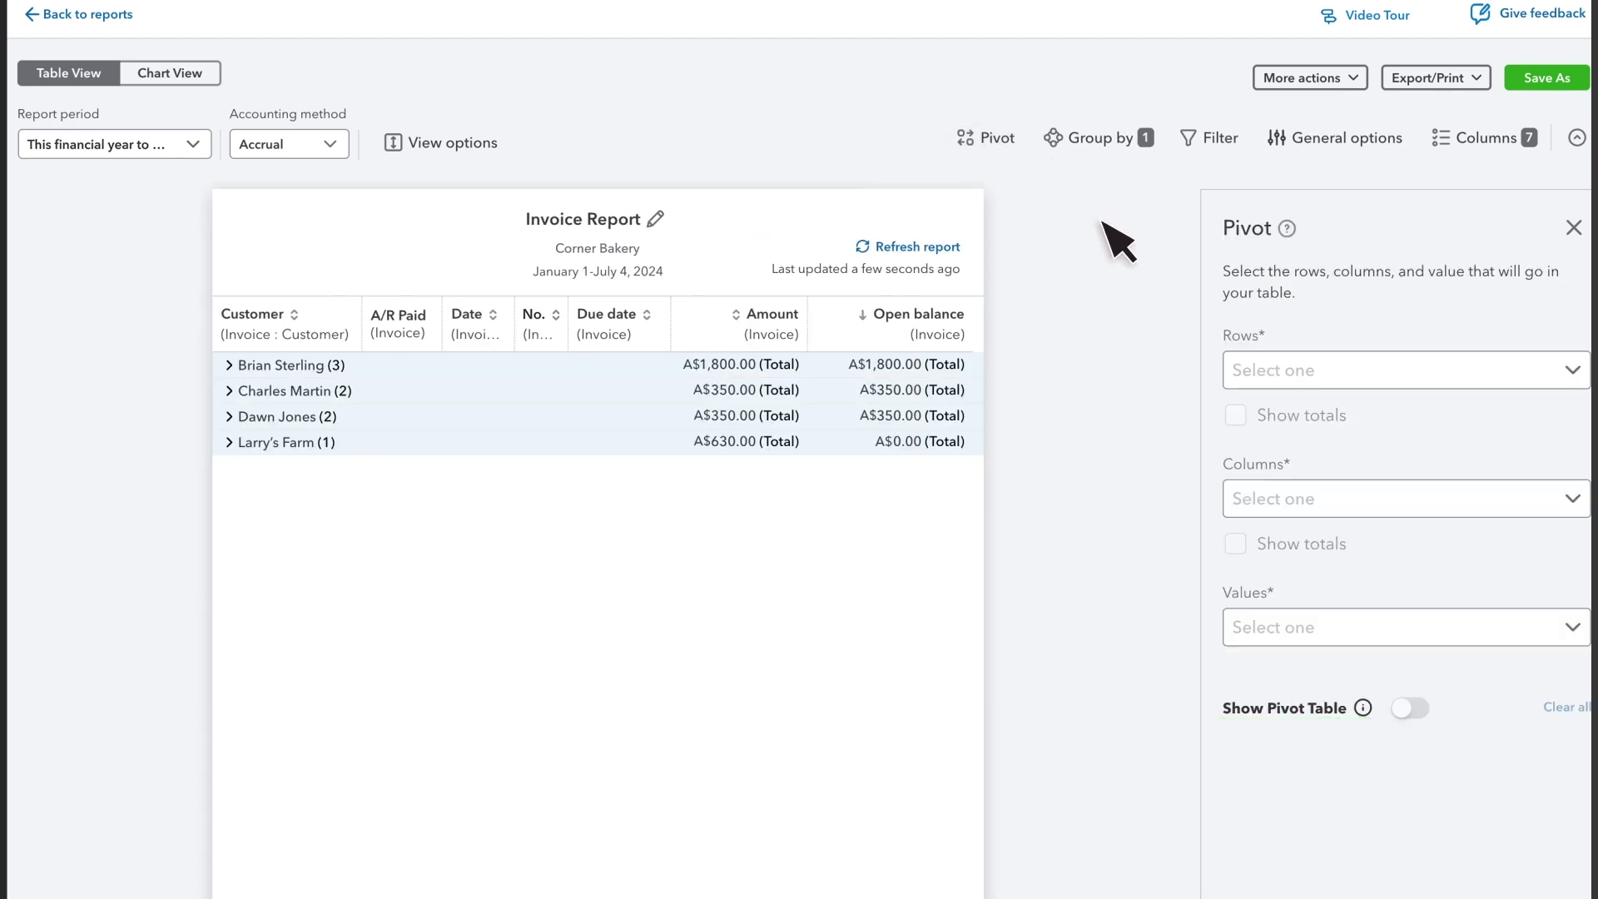
left_click(1322, 372)
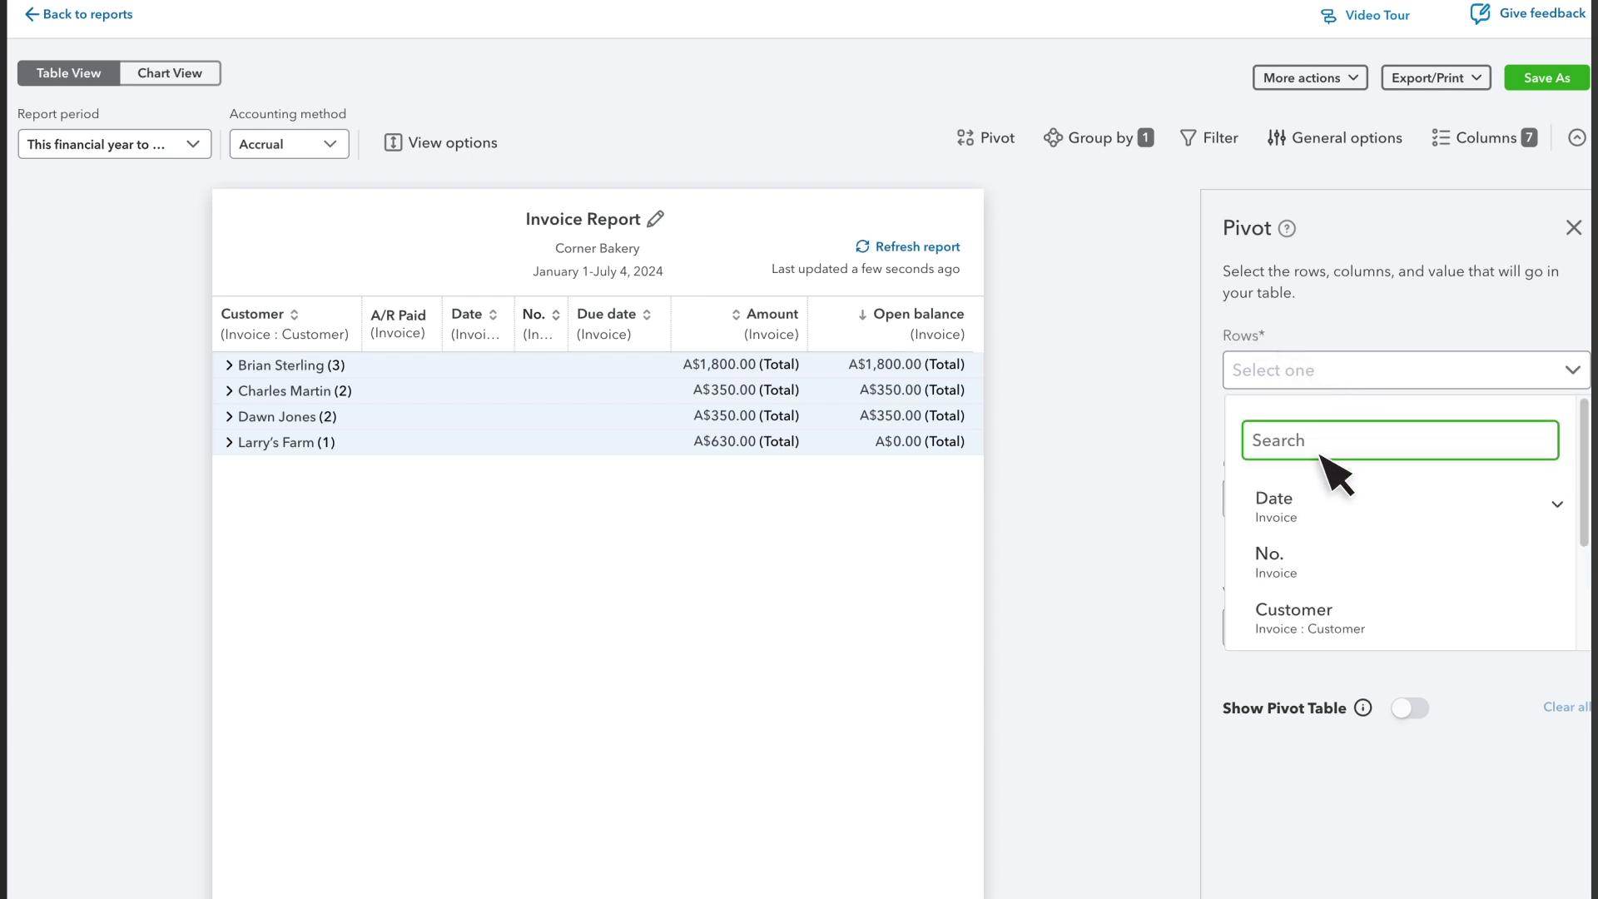
left_click(1332, 615)
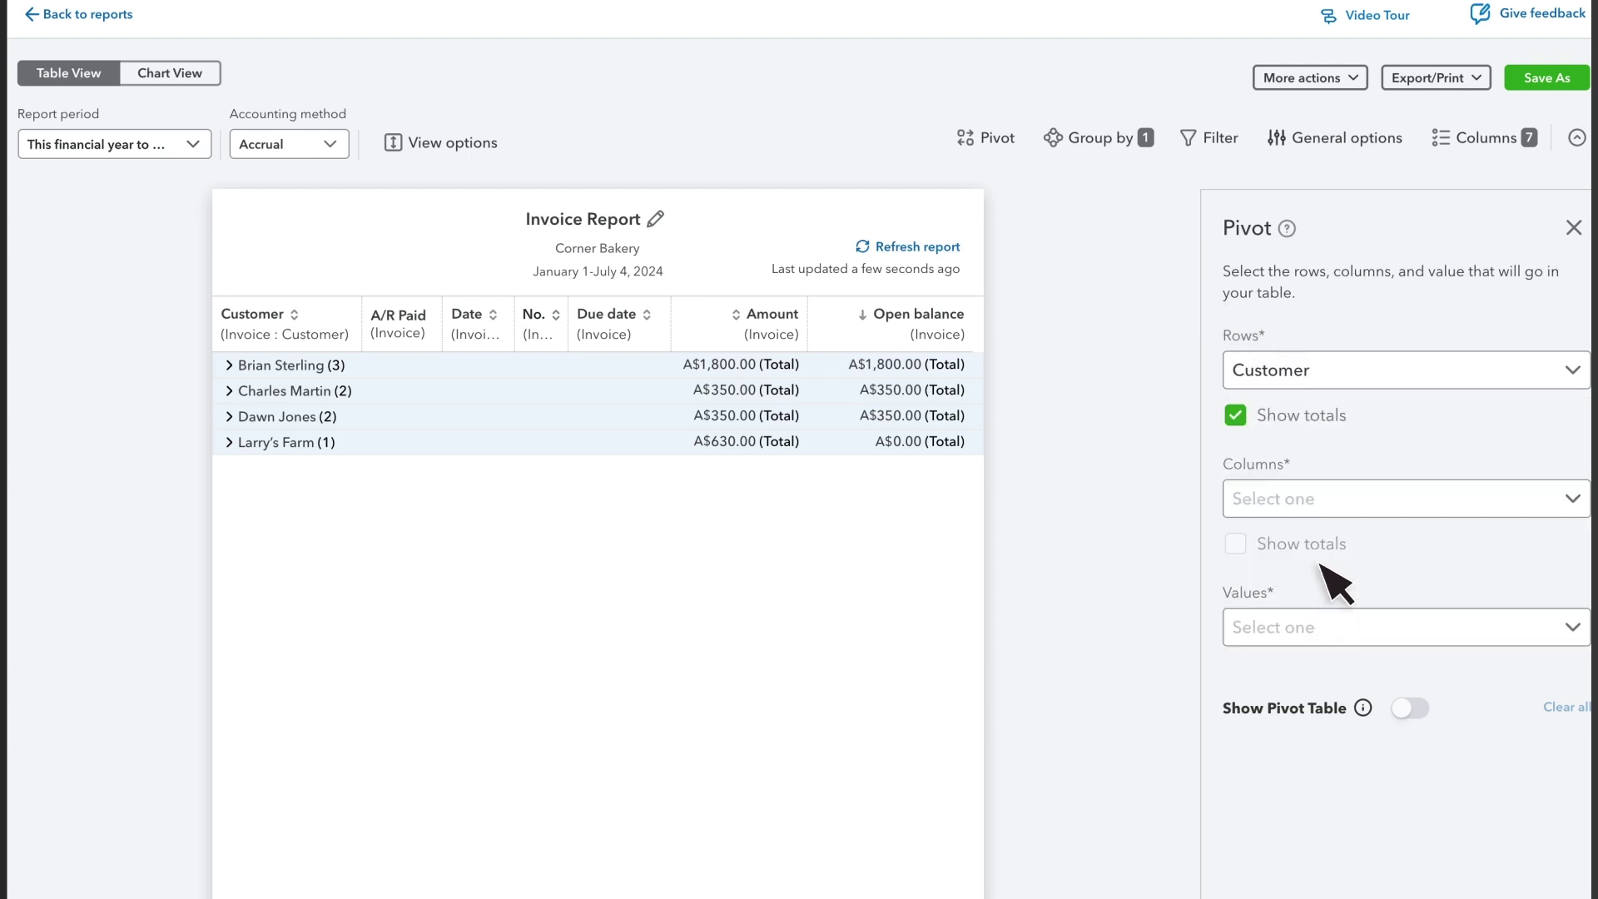
left_click(1331, 508)
type("a/r paid")
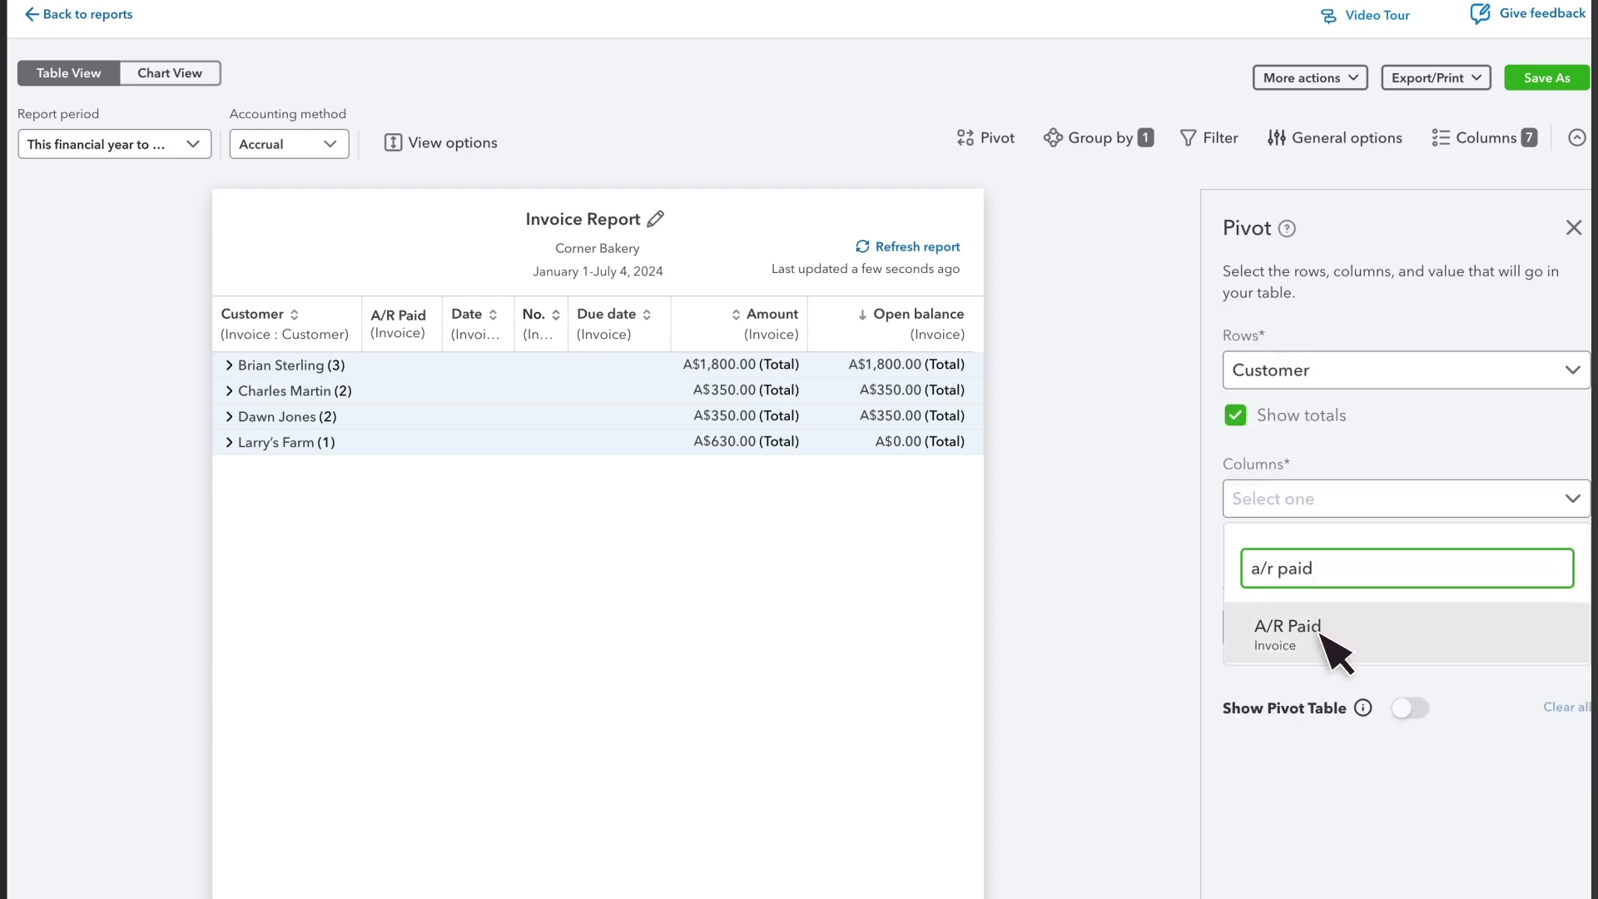
left_click(1320, 633)
left_click(1320, 633)
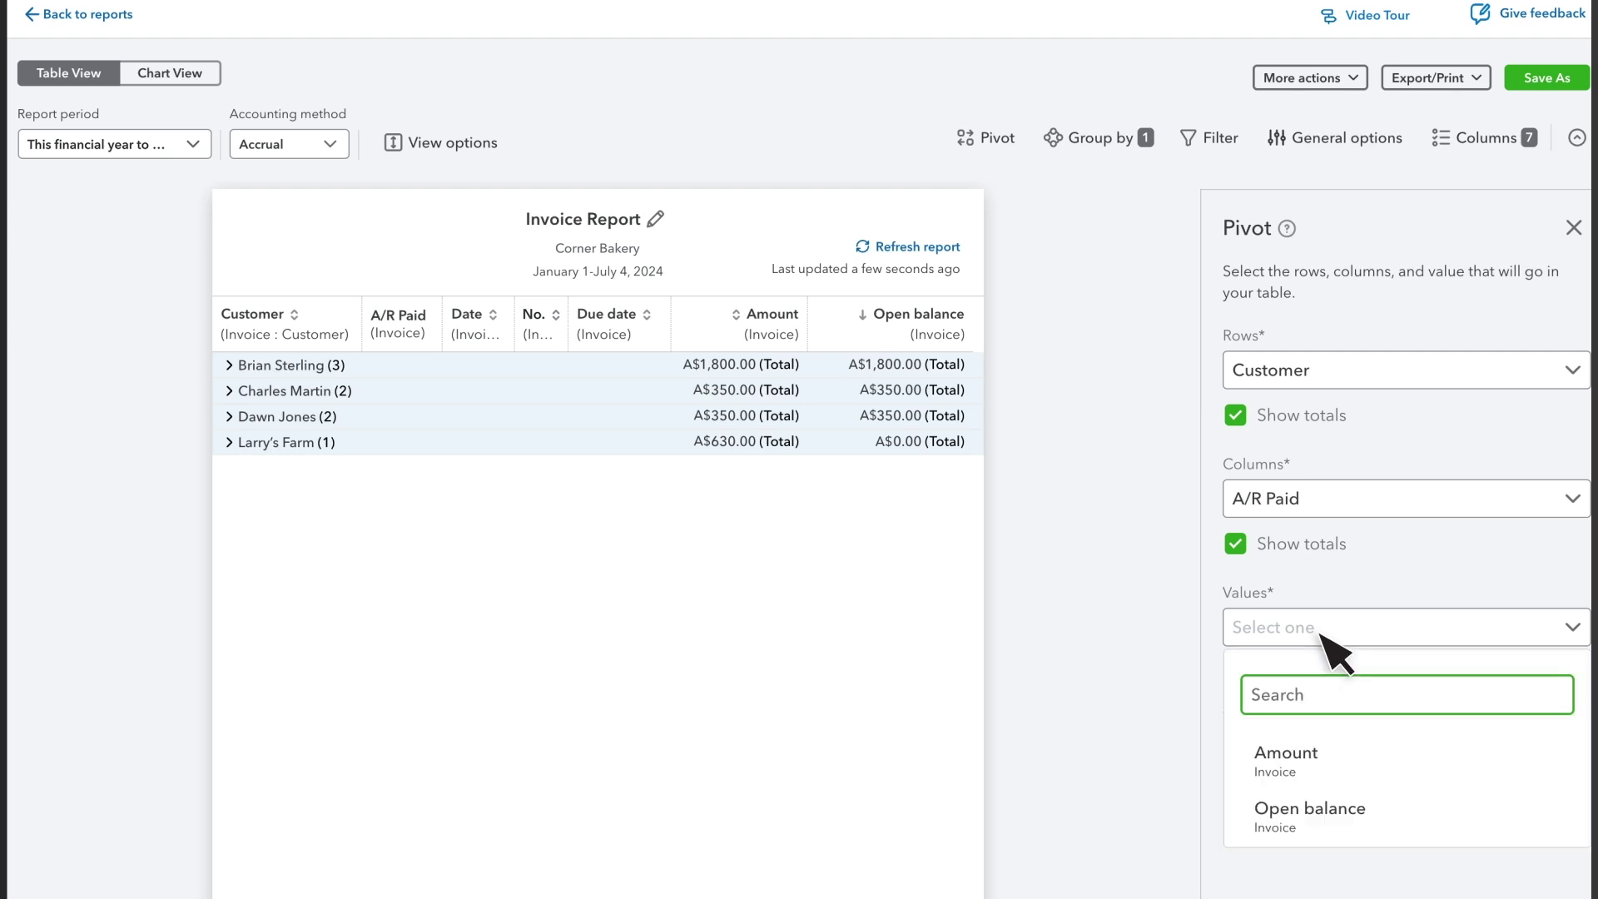
left_click(1325, 750)
left_click(986, 138)
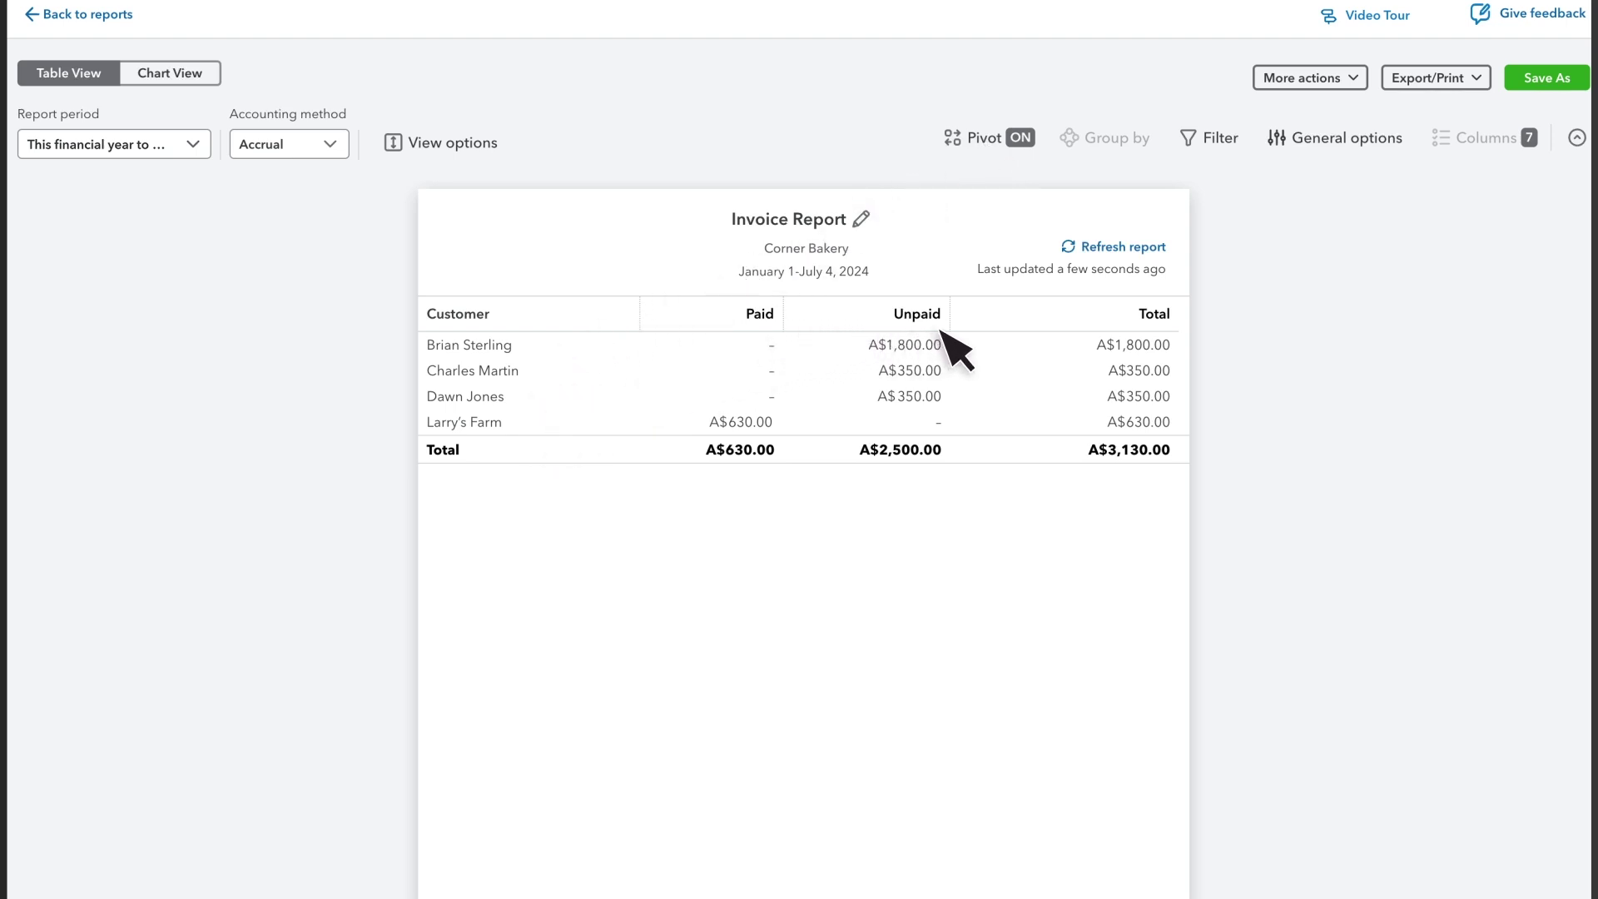
Review the More actions and Export/Print options, then begin editing the report title
left_click(1340, 79)
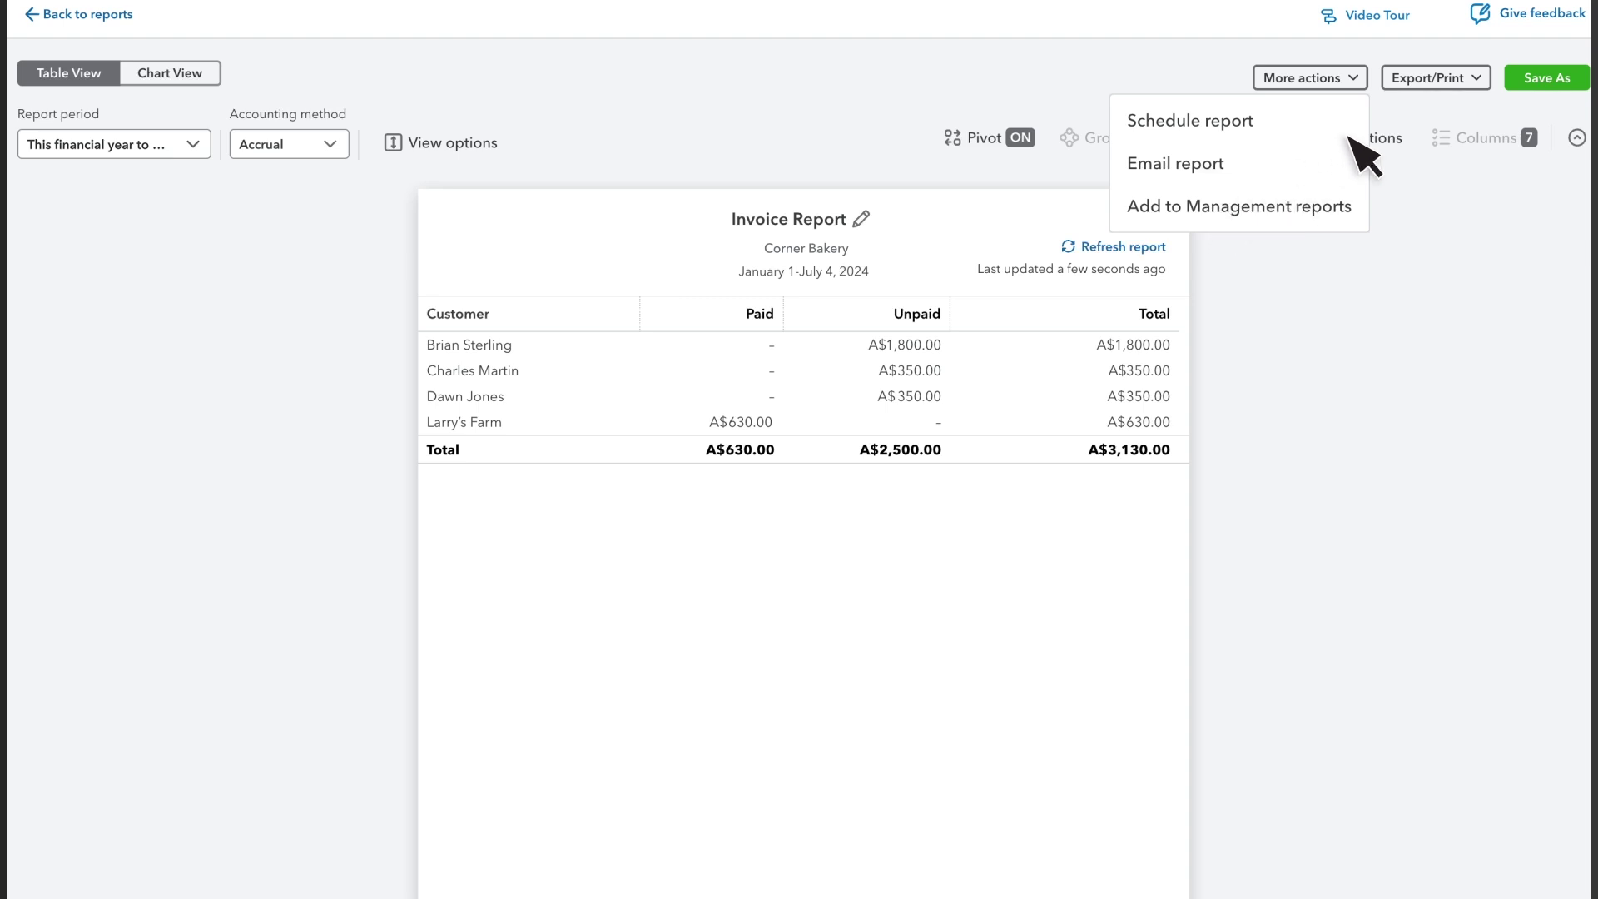
left_click(1435, 80)
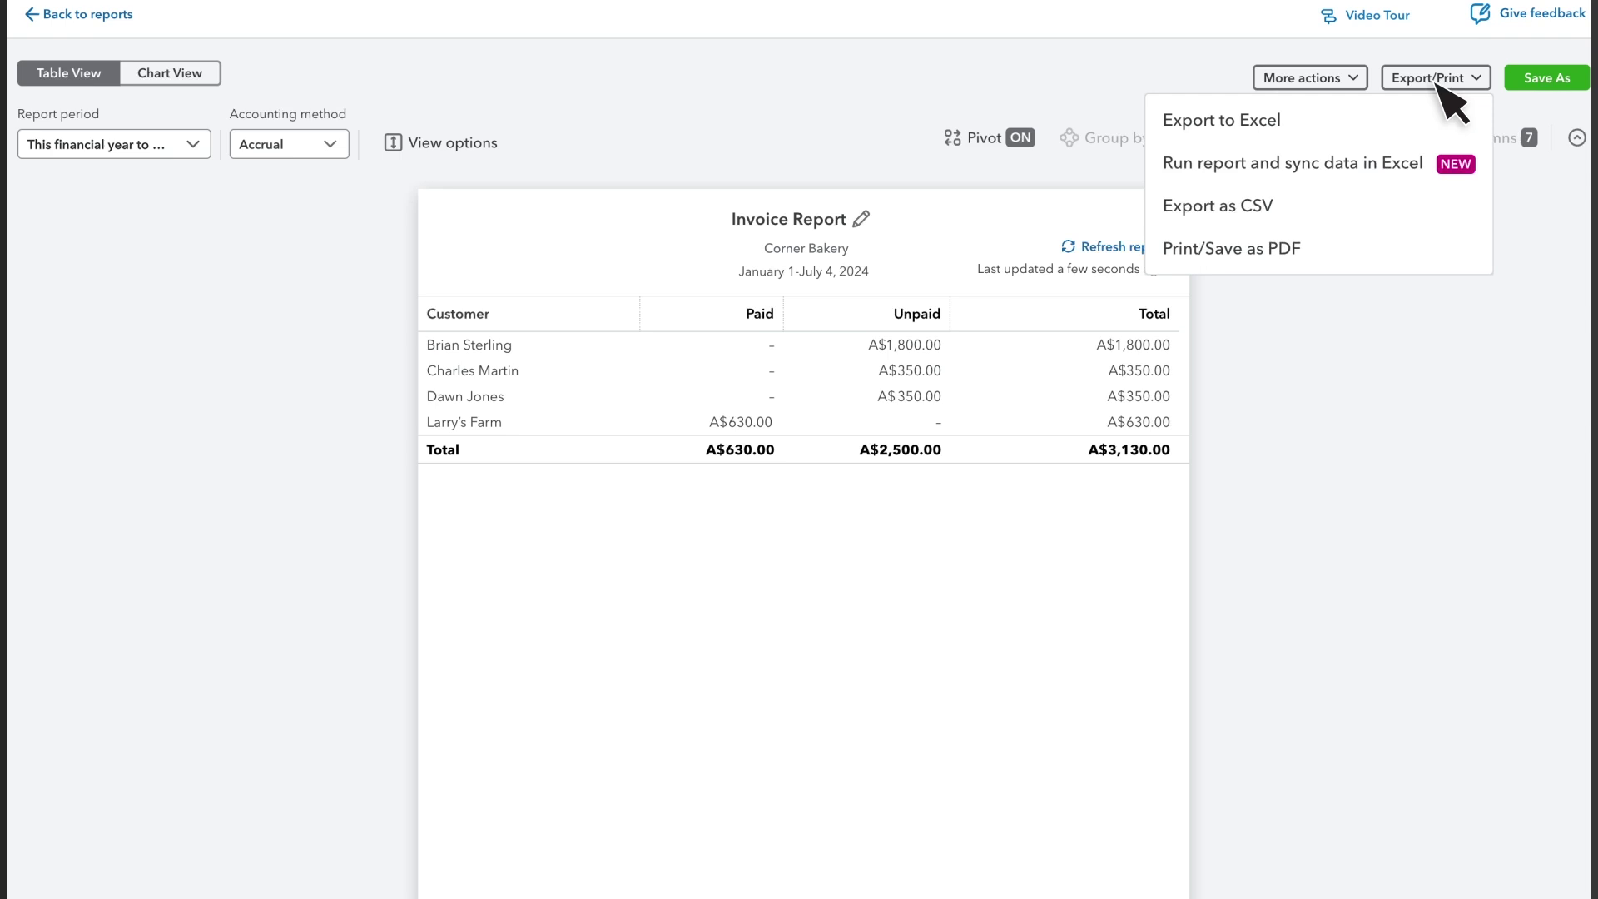
left_click(861, 219)
Retitle the report 'Invoices by customer' and save it with Save As
type("Invoices by")
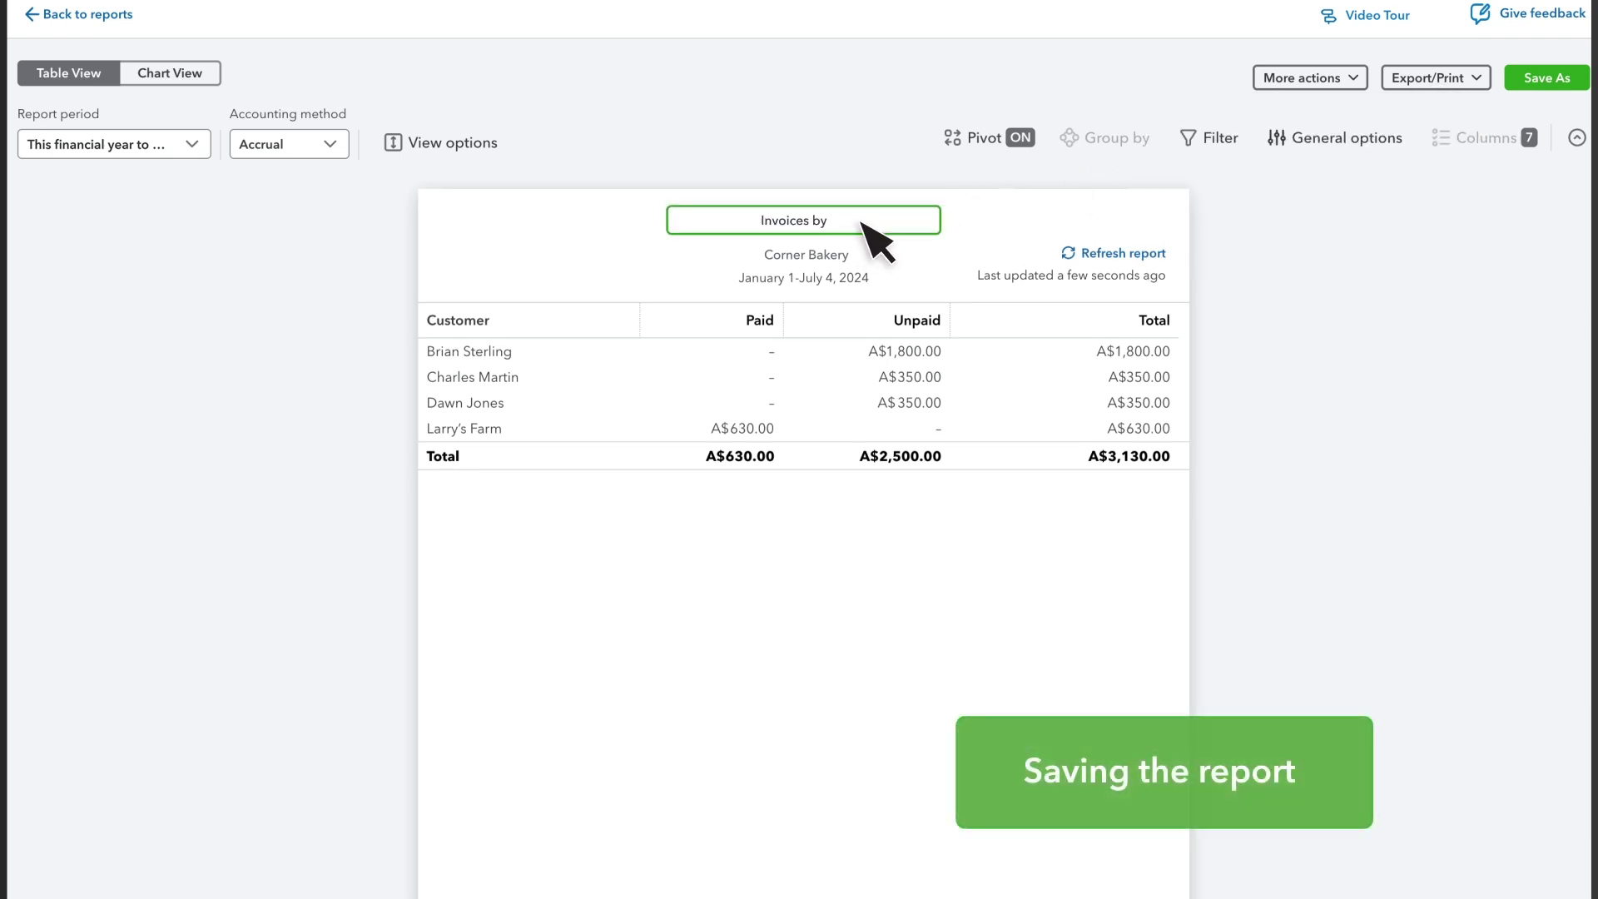
type(" customer")
key("Return")
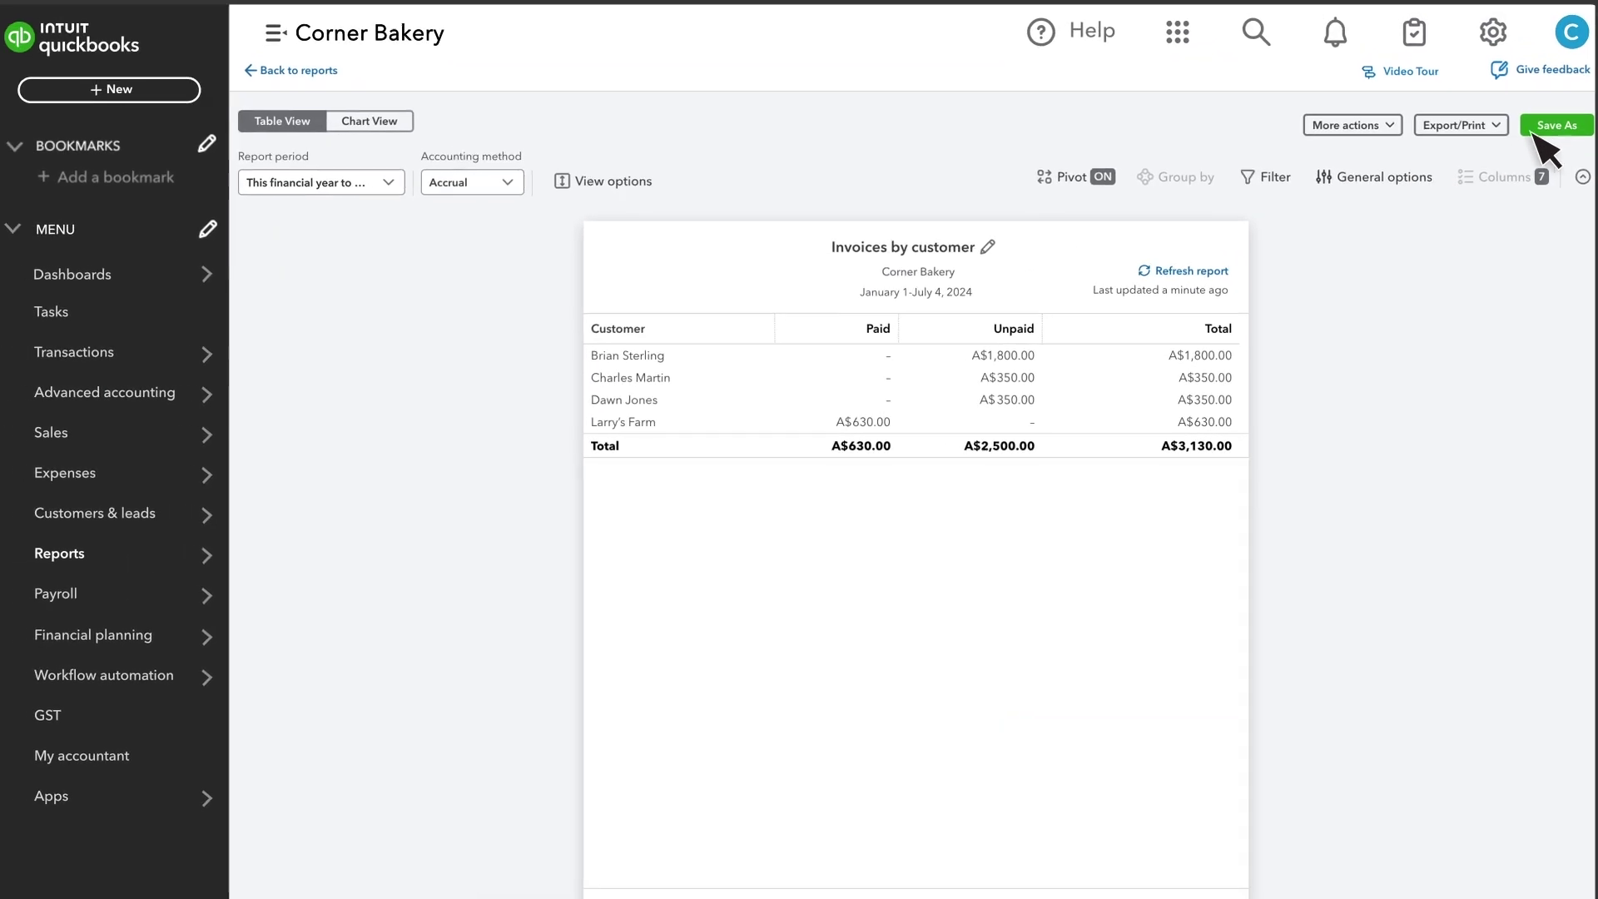
left_click(1550, 128)
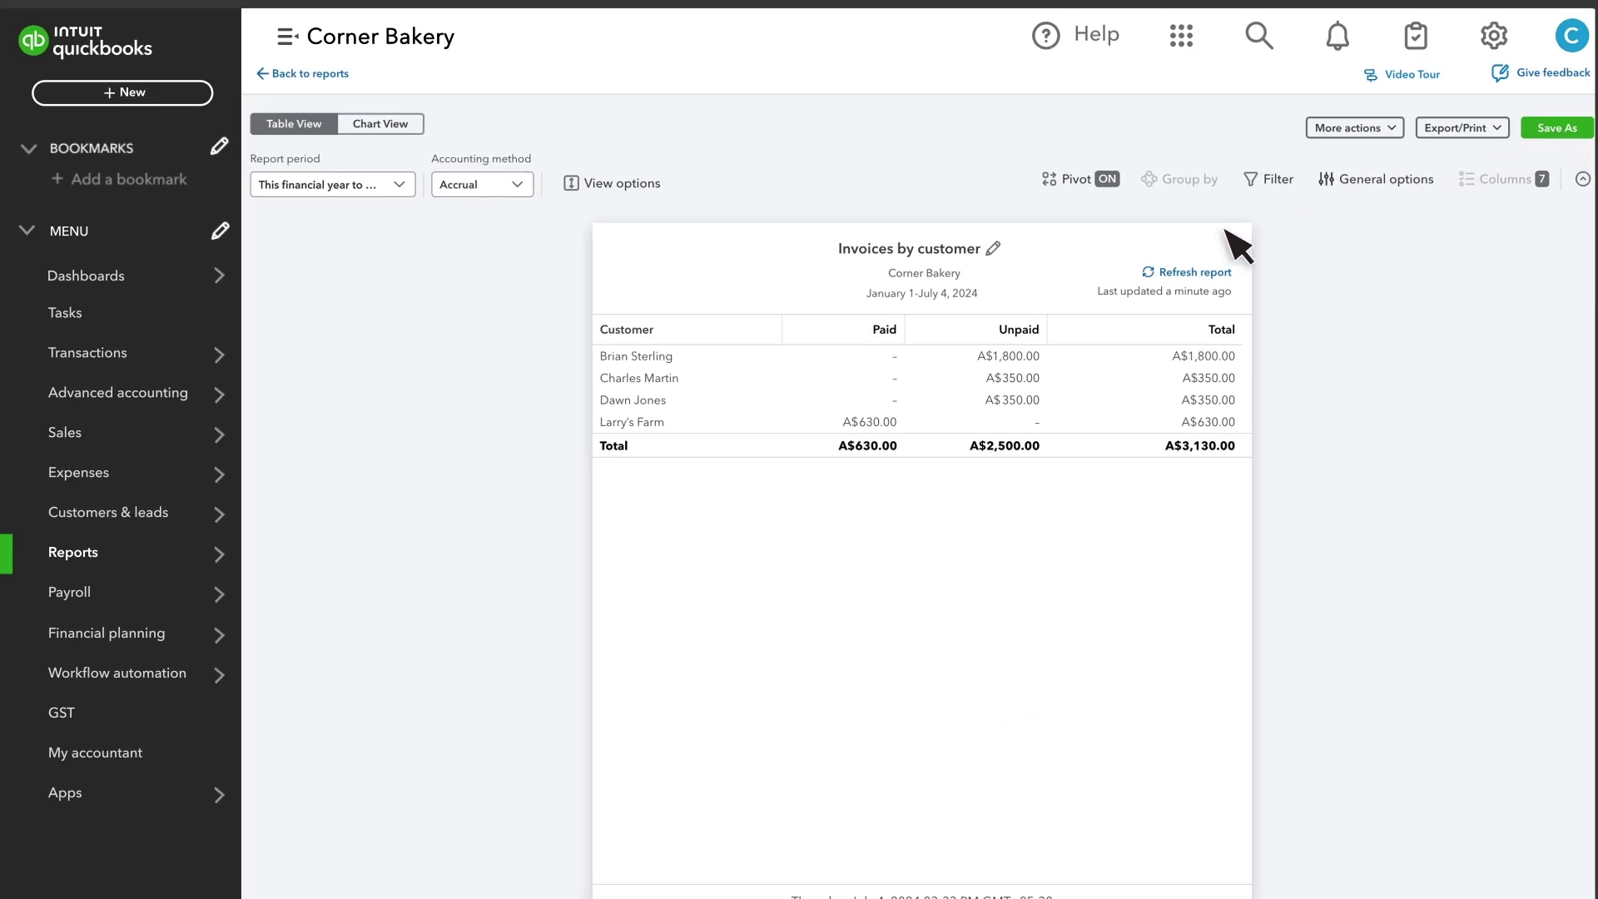
Reopen 'Invoices by customer' from the Custom reports tab of the Reports page
left_click(98, 565)
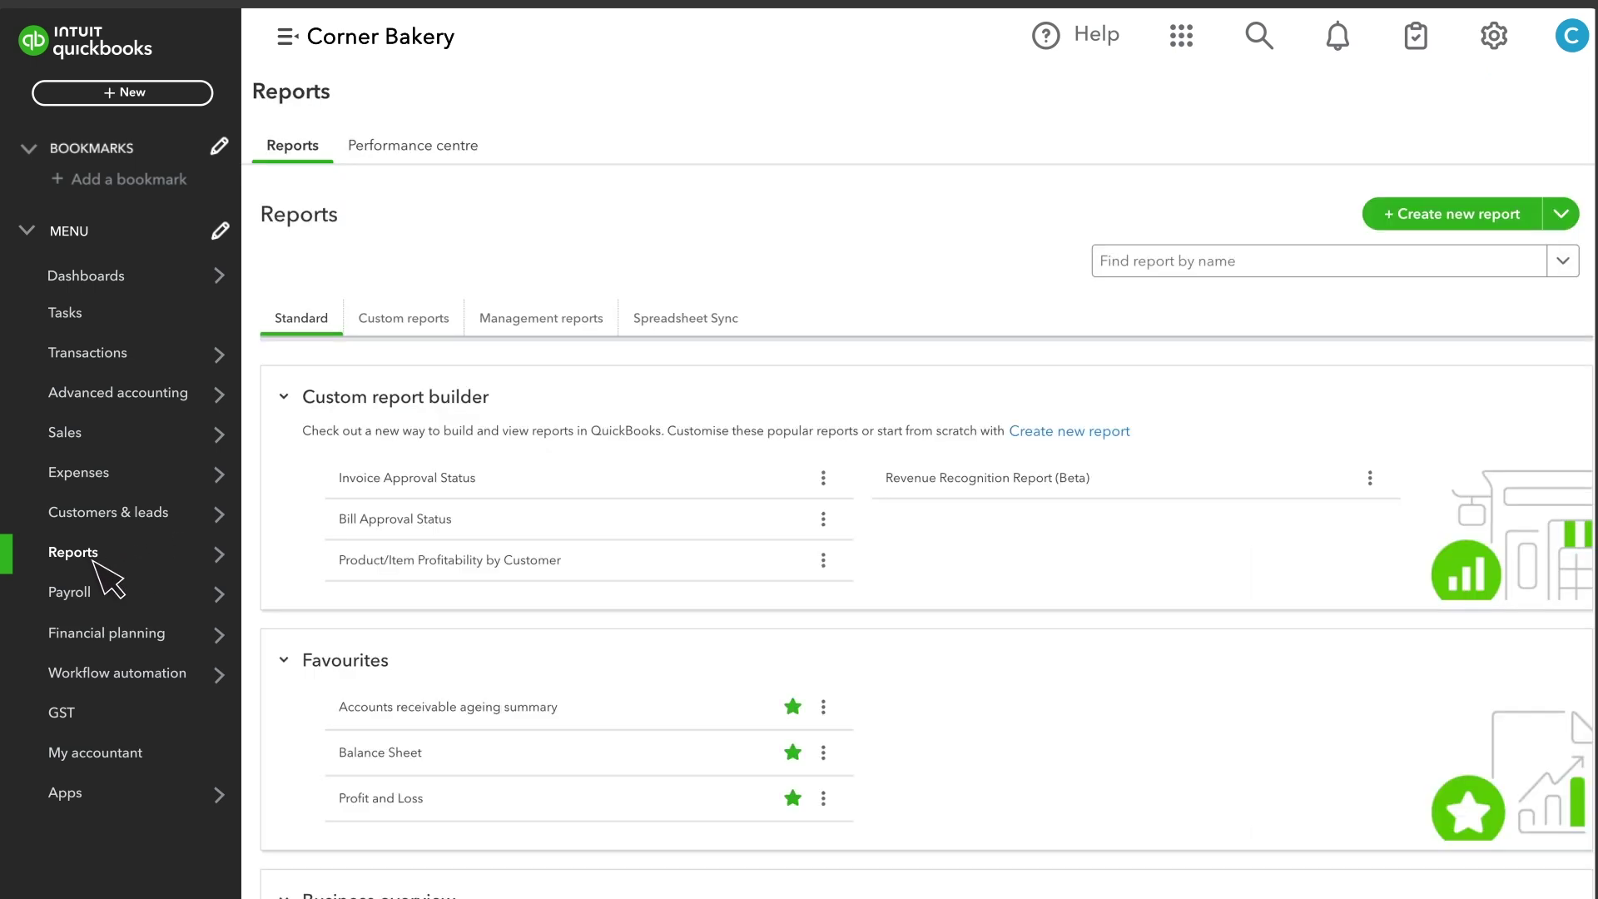
left_click(420, 330)
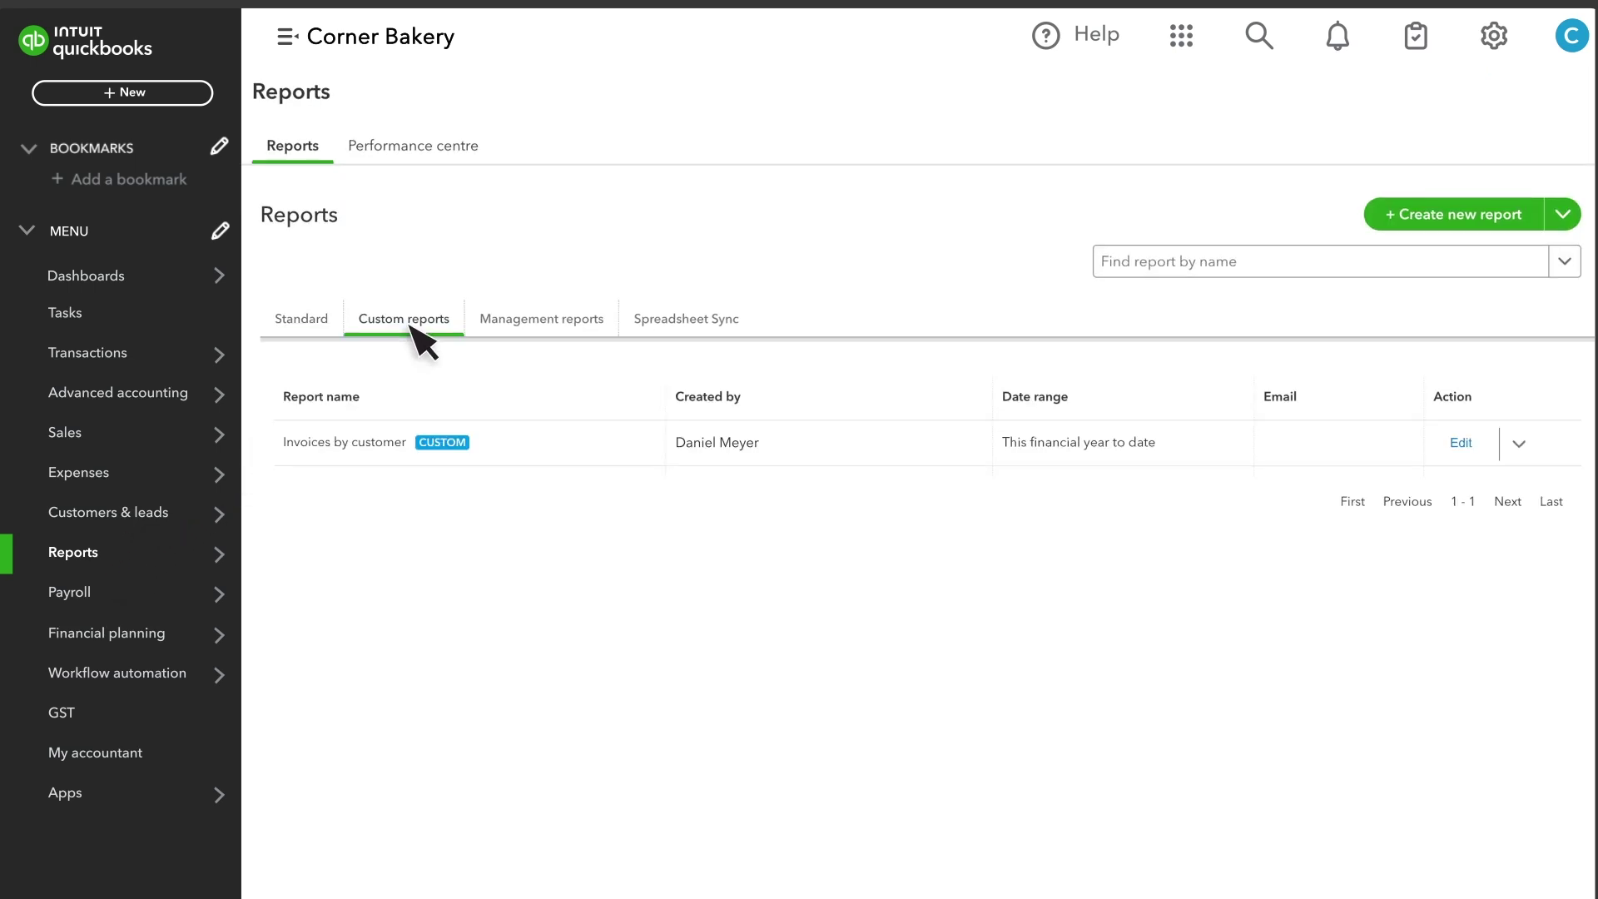
left_click(391, 442)
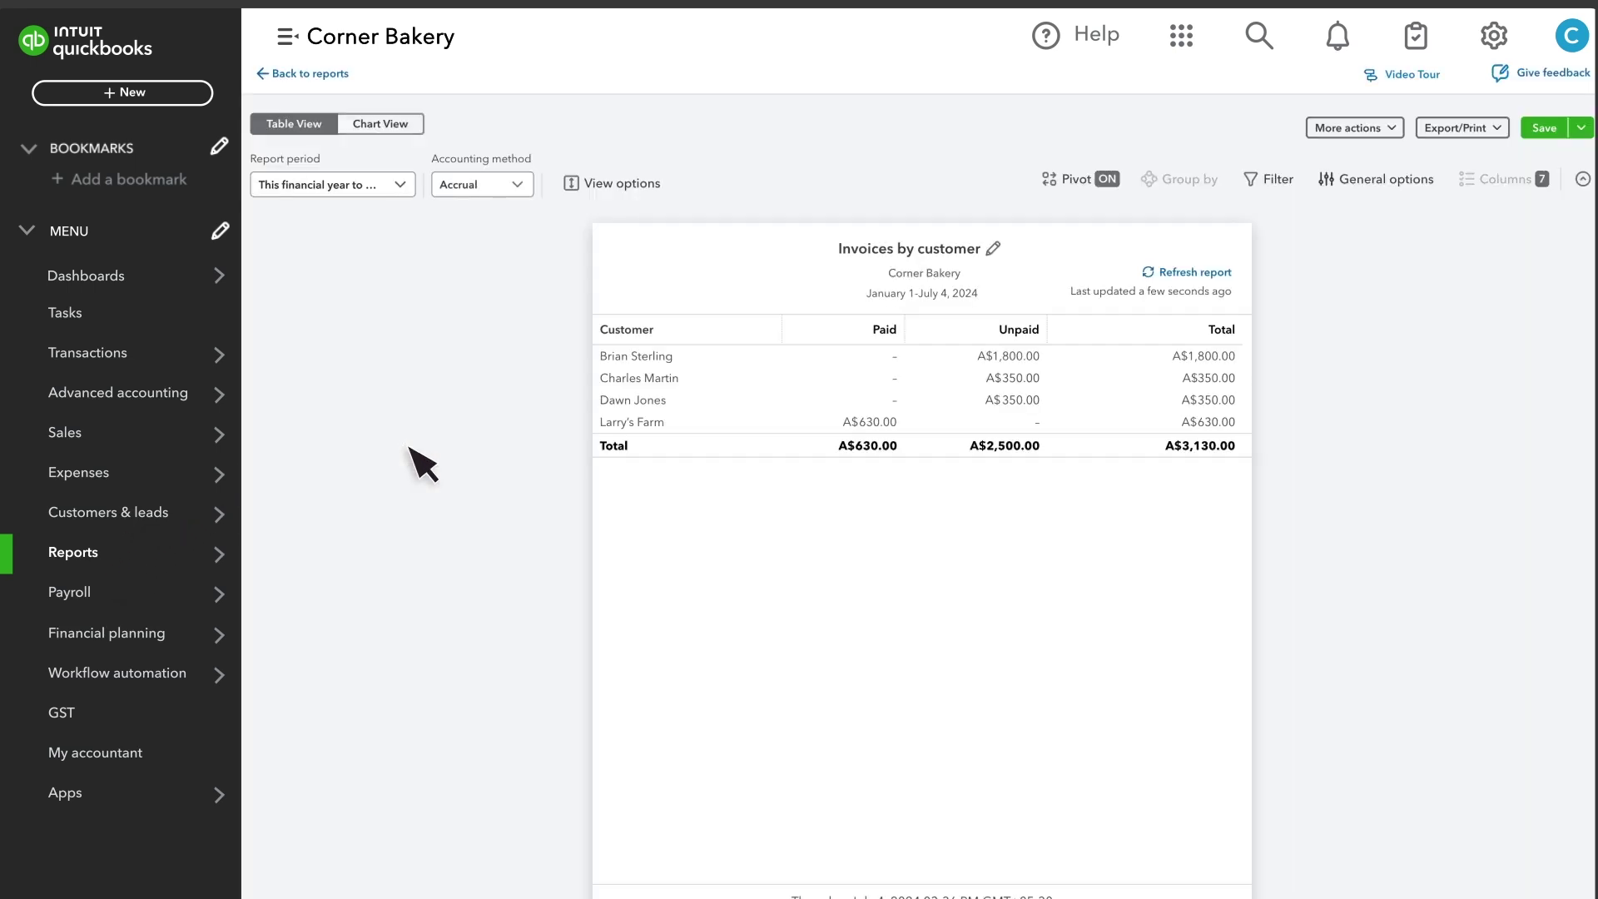